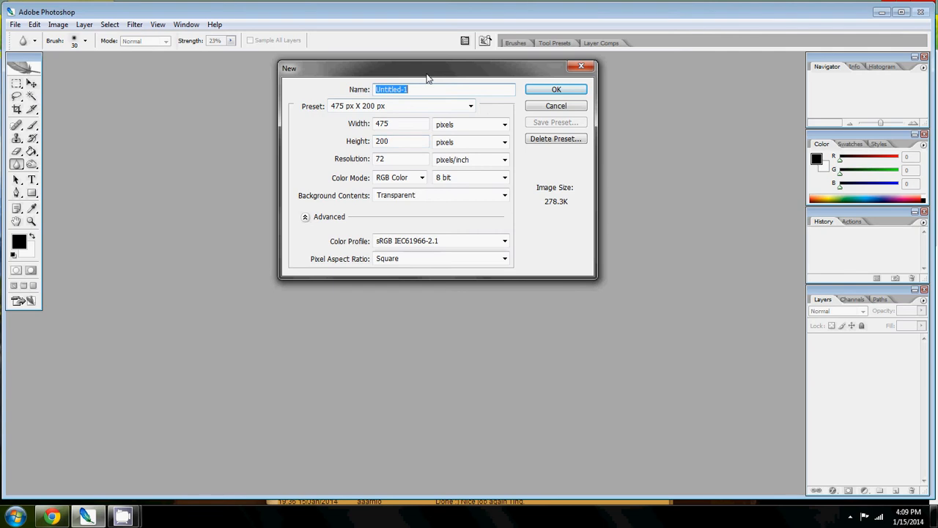
- Create a transparent RGB document of 475 × 200 pixels at 72 pixels/inch and enlarge its window around the canvas
drag(428, 77, 454, 144)
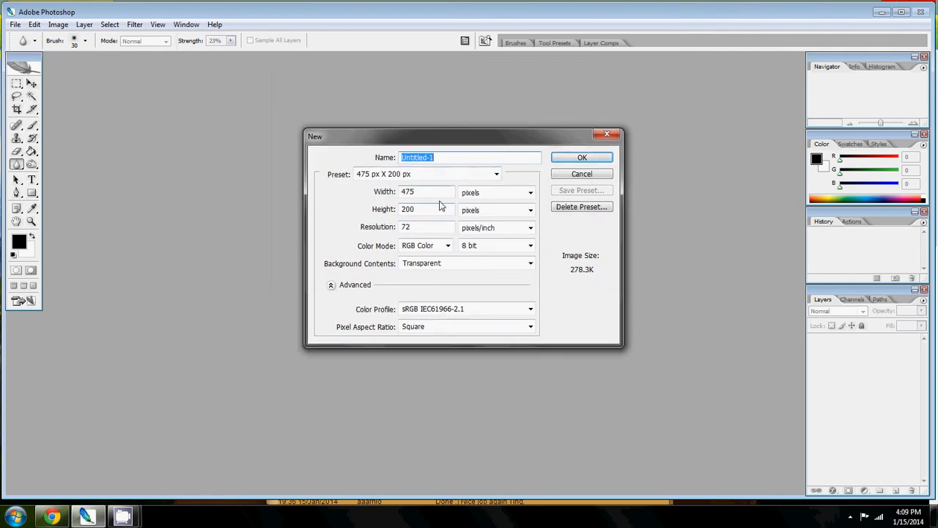
click(574, 158)
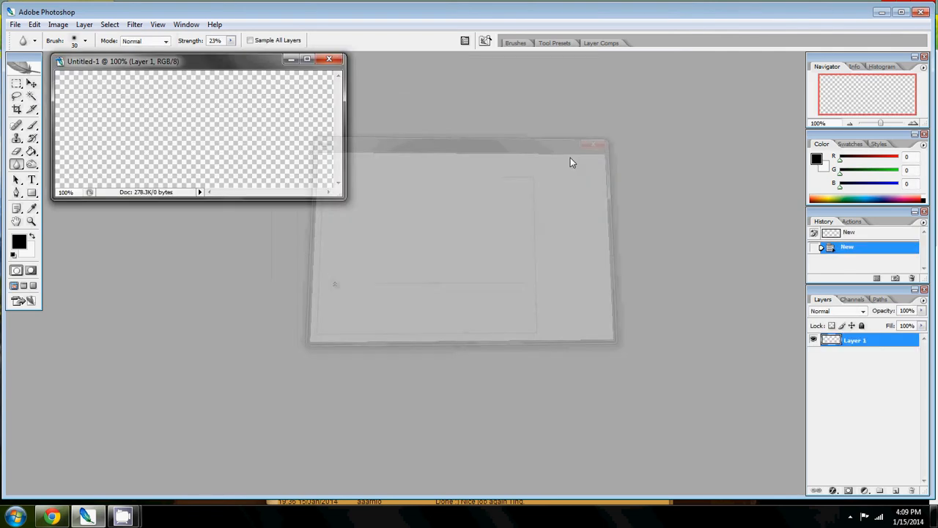
drag(215, 64, 306, 132)
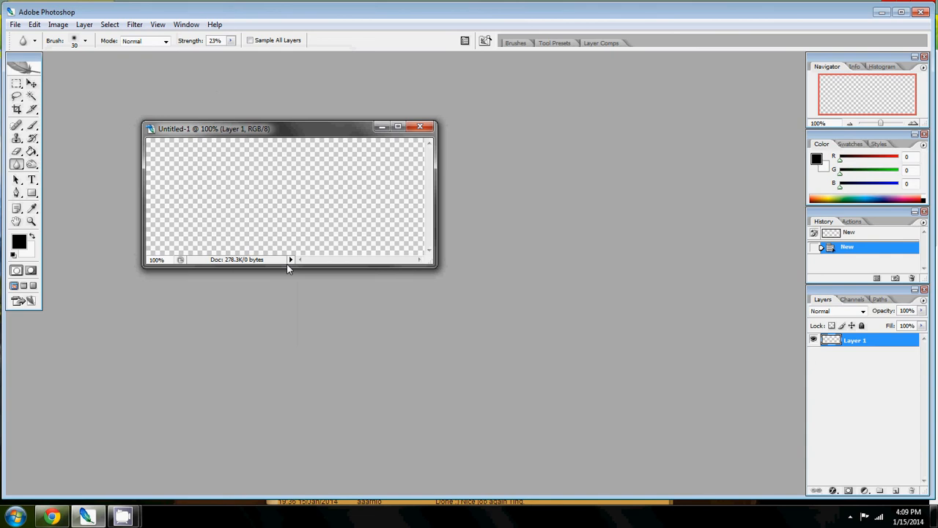
drag(288, 268, 325, 415)
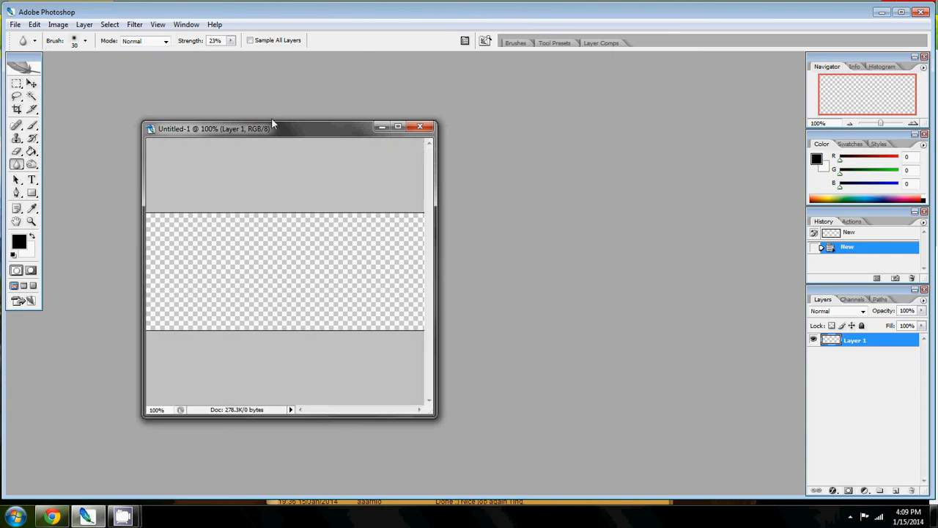
drag(273, 110, 271, 57)
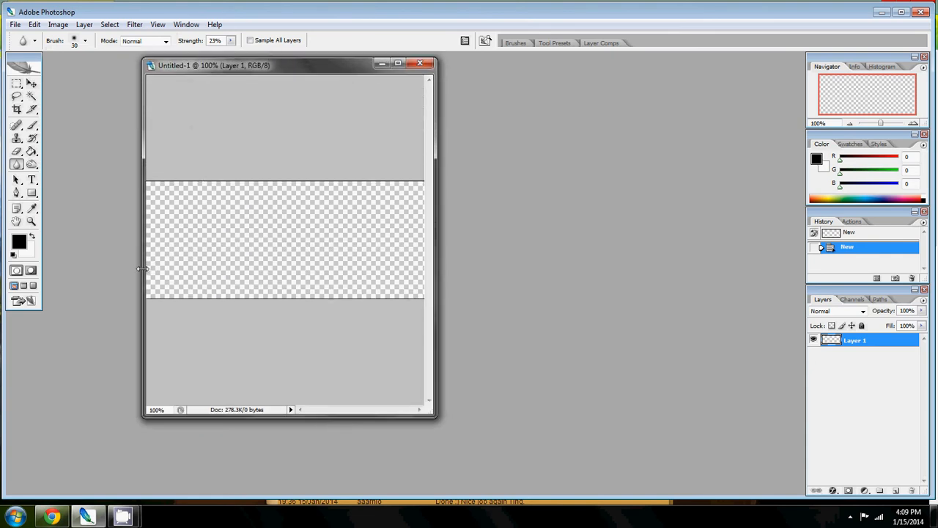
drag(143, 270, 44, 250)
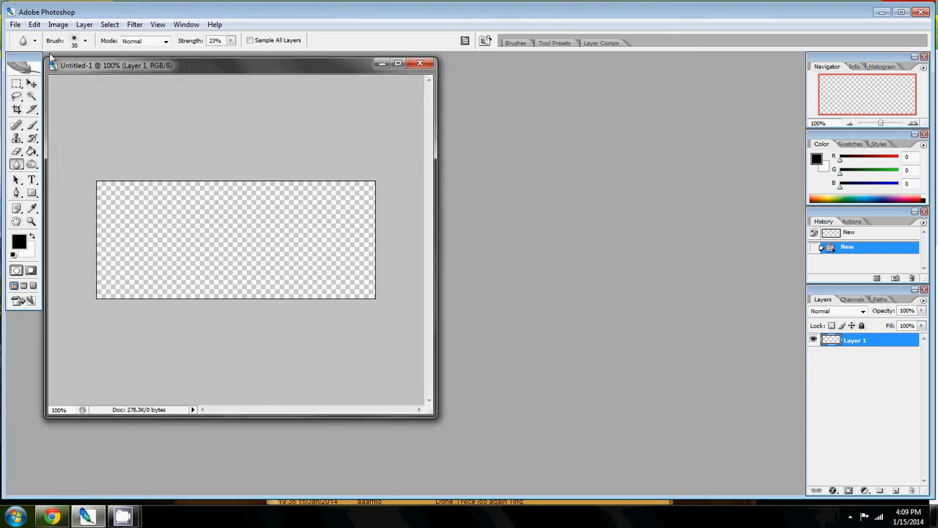
- Open ultimateironmandebris.png from the Downloads folder and place its window beside the blank document
click(15, 25)
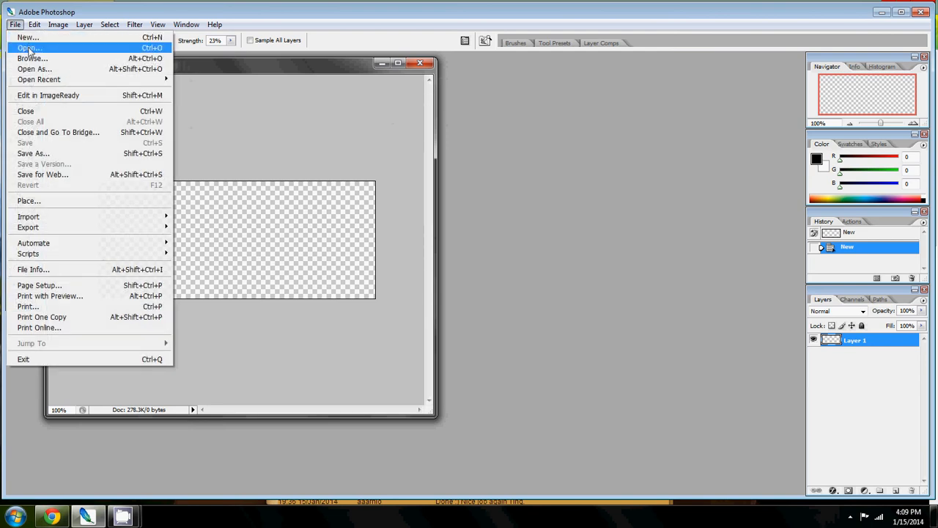
click(27, 48)
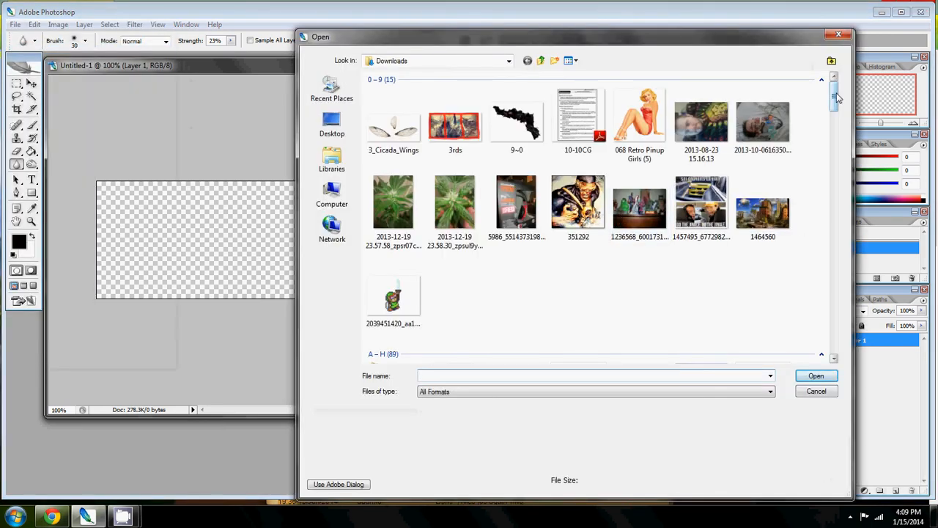
drag(837, 97, 839, 315)
double_click(579, 236)
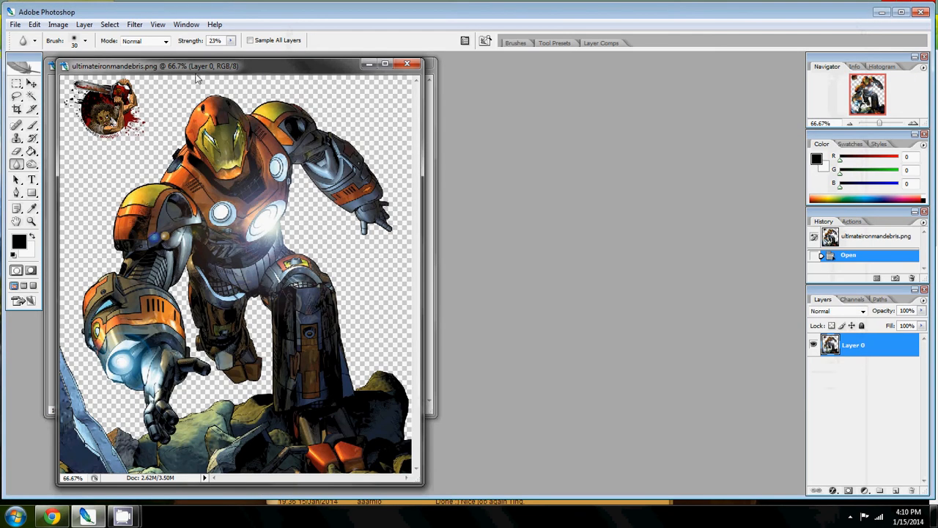
drag(195, 67, 545, 81)
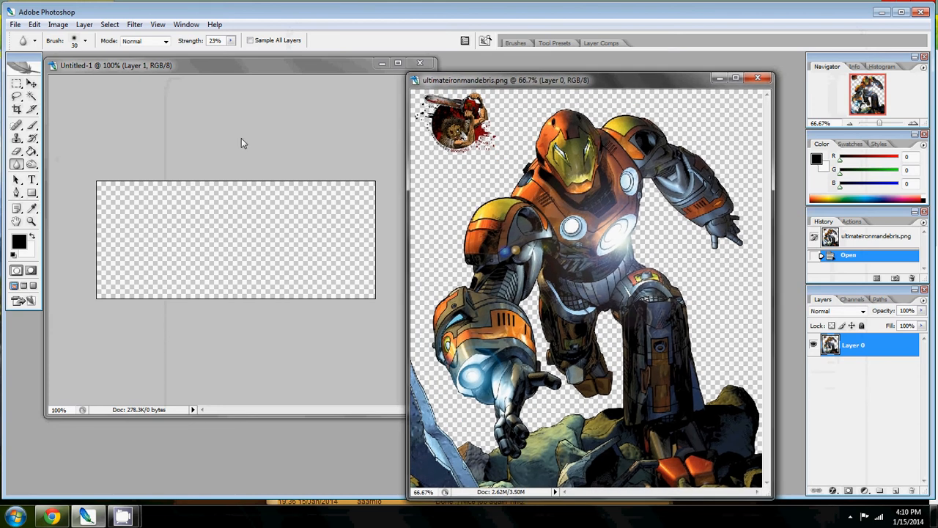
- Erase the round chainsaw logo in the upper-left corner of the Iron Man image
click(16, 150)
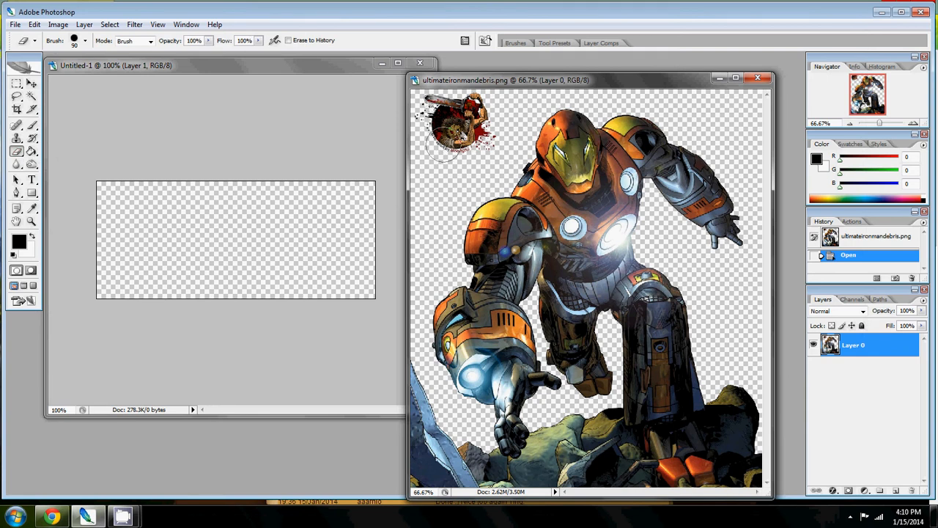
mouse_move(421, 141)
mouse_down()
mouse_move(449, 149)
mouse_move(423, 152)
mouse_move(488, 104)
mouse_move(432, 126)
mouse_move(446, 99)
mouse_move(421, 129)
mouse_move(495, 94)
mouse_move(466, 135)
mouse_up()
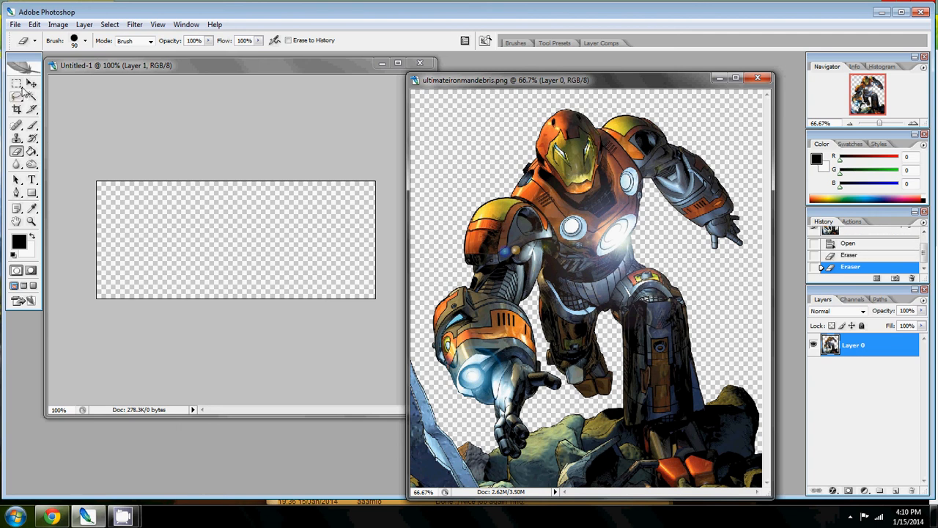
- Copy the Iron Man figure into the blank document as a layer and close the source image without saving
click(32, 85)
drag(538, 187, 250, 195)
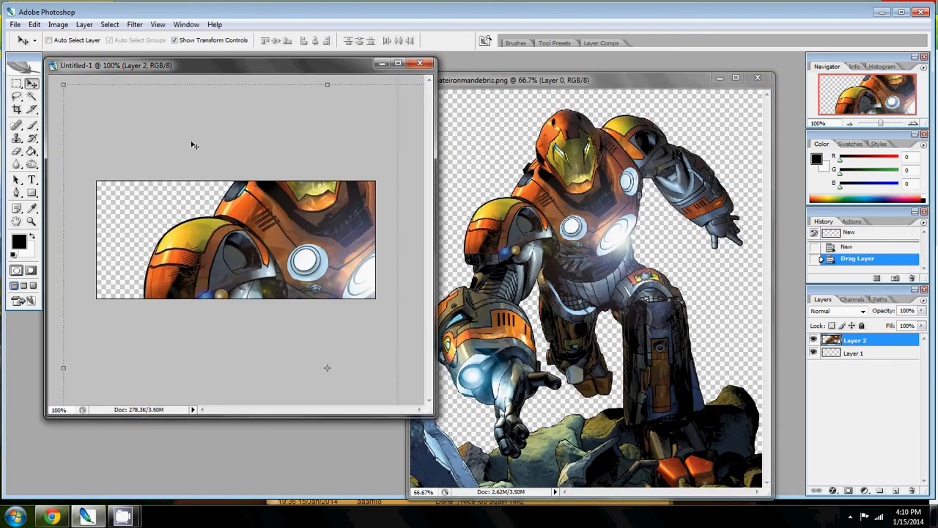
click(758, 78)
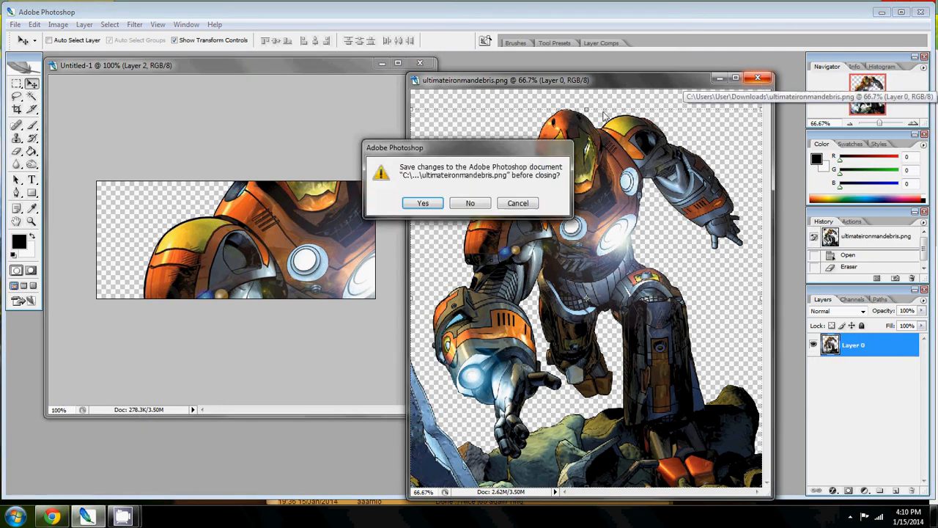
click(470, 204)
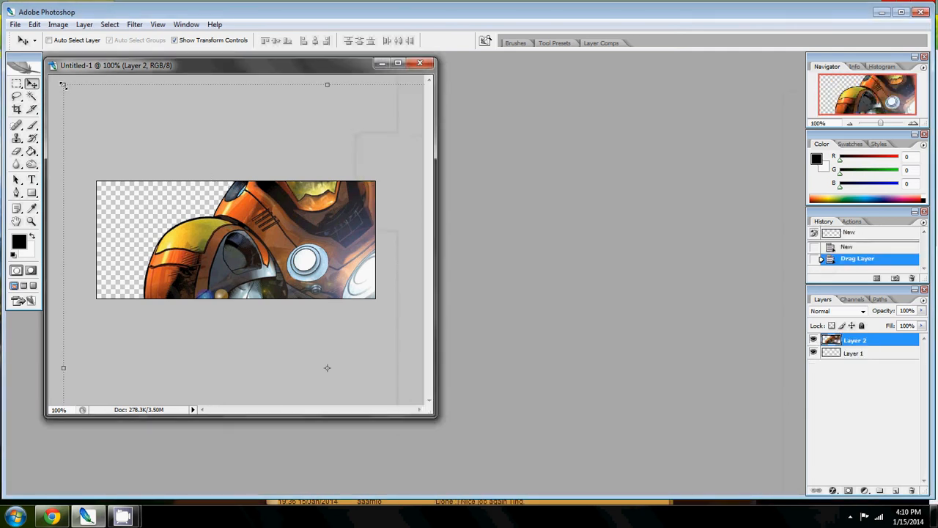
- Scale the Iron Man layer proportionally to about 32.1% and place the figure in the left half of the canvas
drag(63, 85, 249, 232)
drag(332, 317, 209, 254)
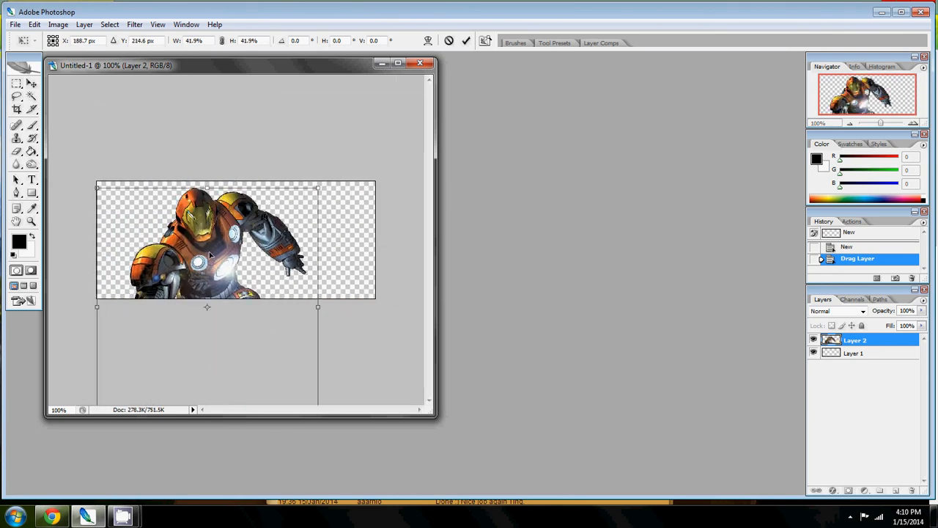
drag(96, 187, 147, 240)
drag(208, 274, 168, 208)
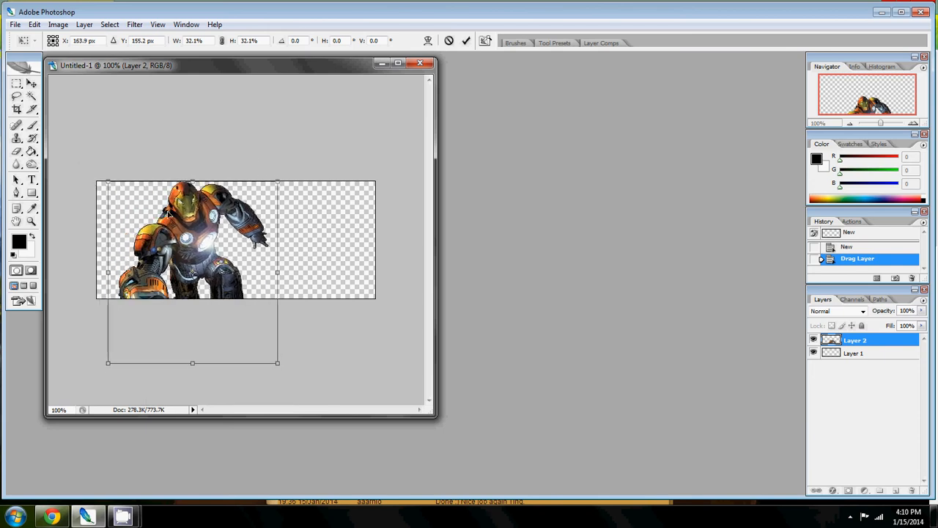
key(Return)
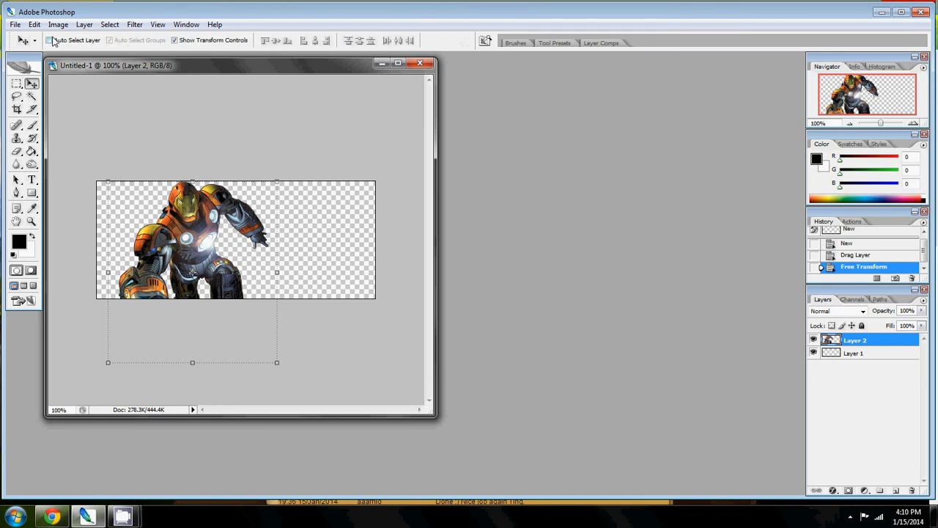
- Open the city image 1464560.jpg, enlarge its window and place it beside the Iron Man document
click(14, 24)
click(31, 47)
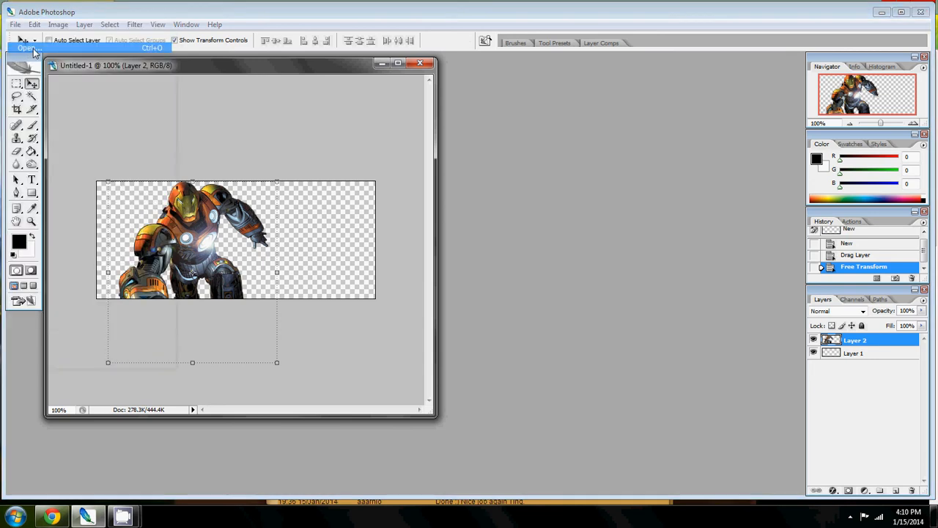
click(786, 214)
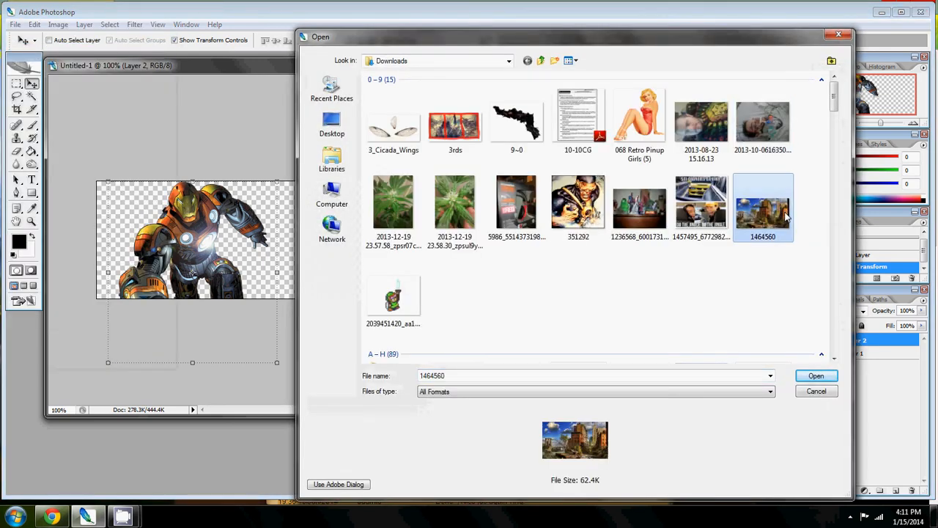
click(816, 376)
drag(261, 70, 598, 146)
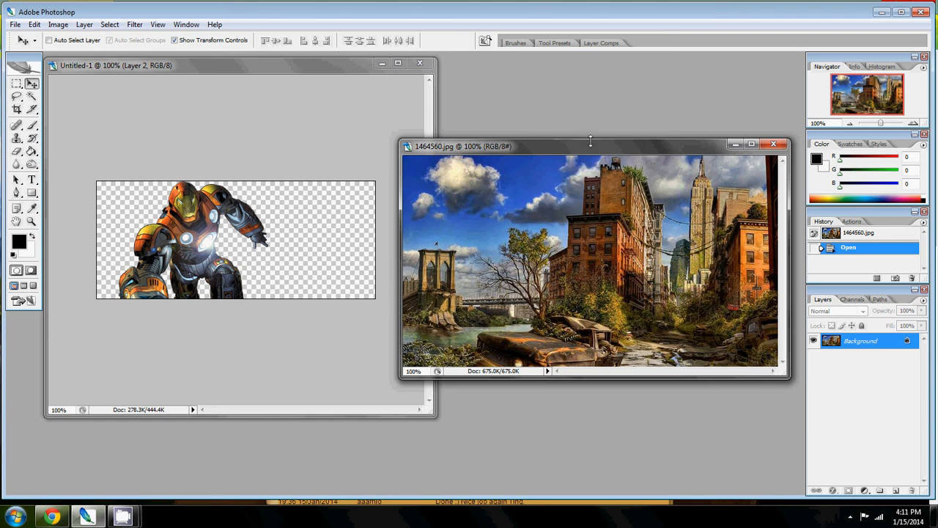
drag(595, 140, 601, 77)
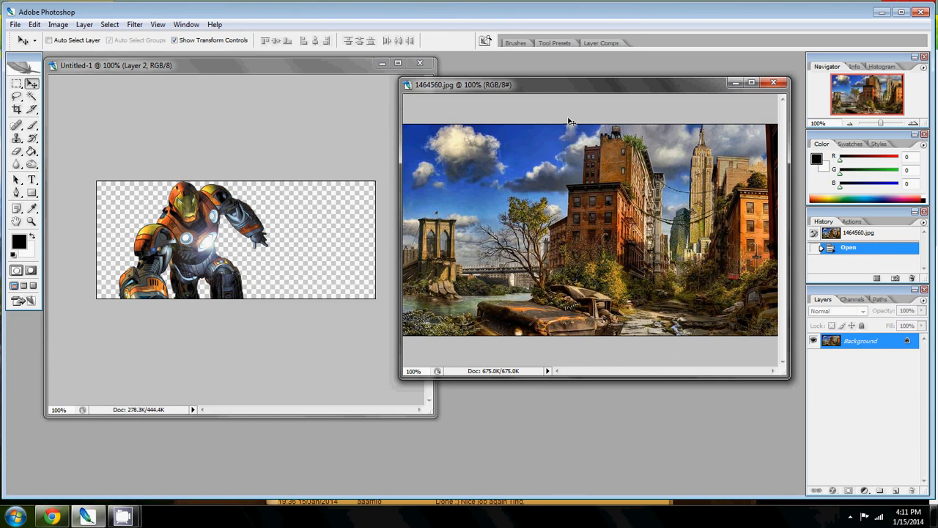
drag(570, 94, 566, 111)
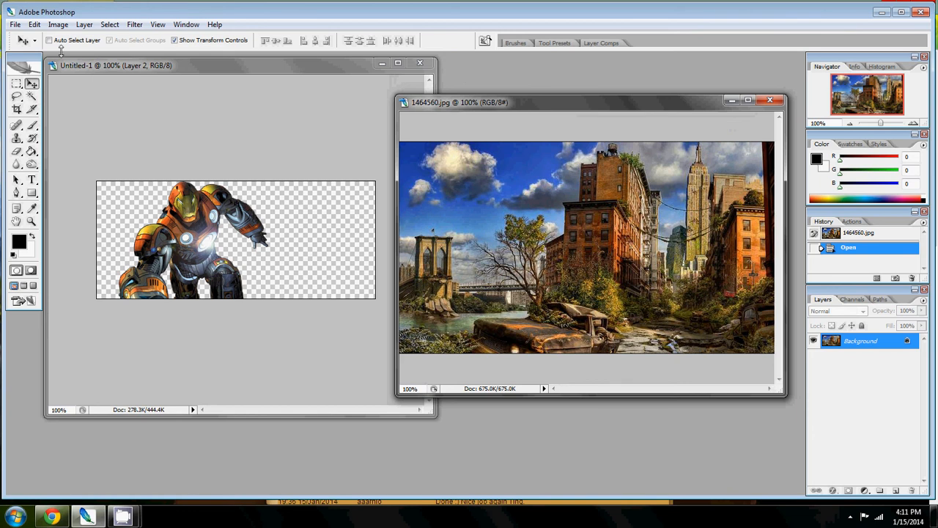
double_click(505, 104)
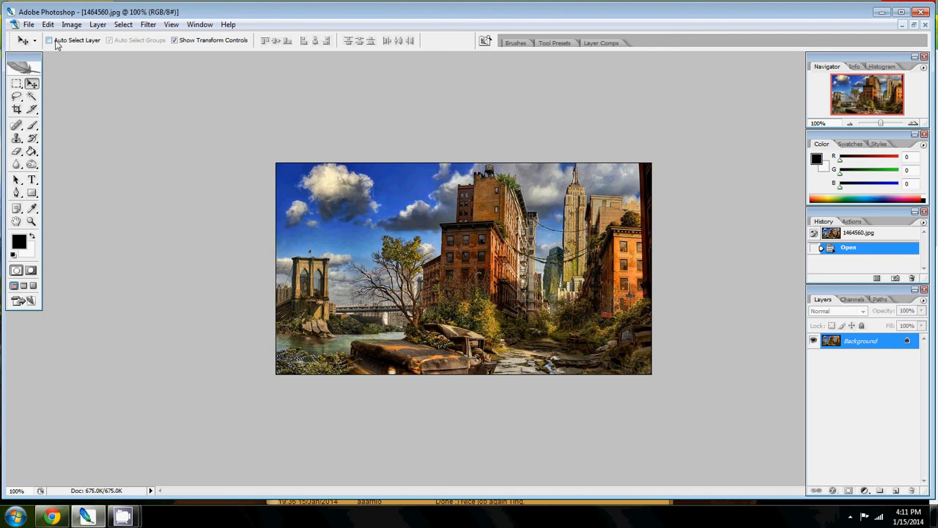
click(424, 79)
click(465, 201)
click(914, 25)
mouse_move(551, 107)
mouse_down()
mouse_move(554, 94)
mouse_move(564, 95)
mouse_up()
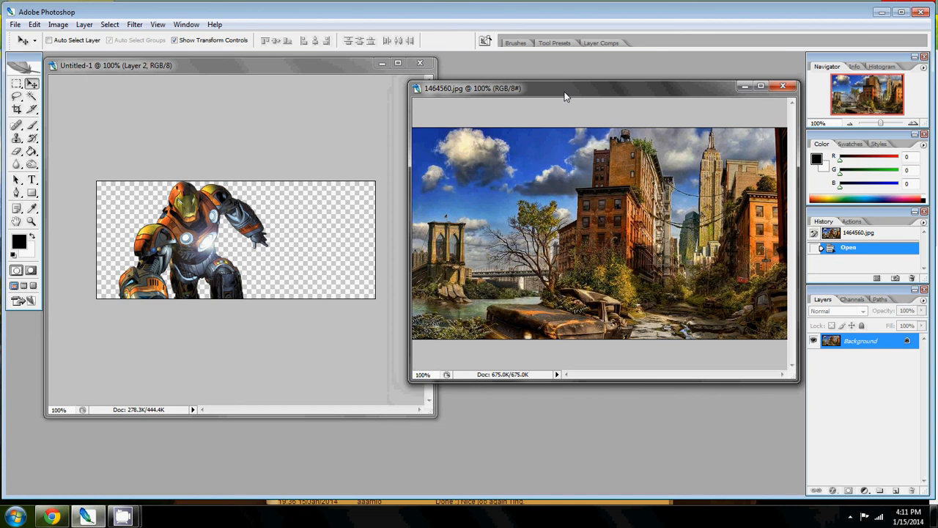
click(58, 24)
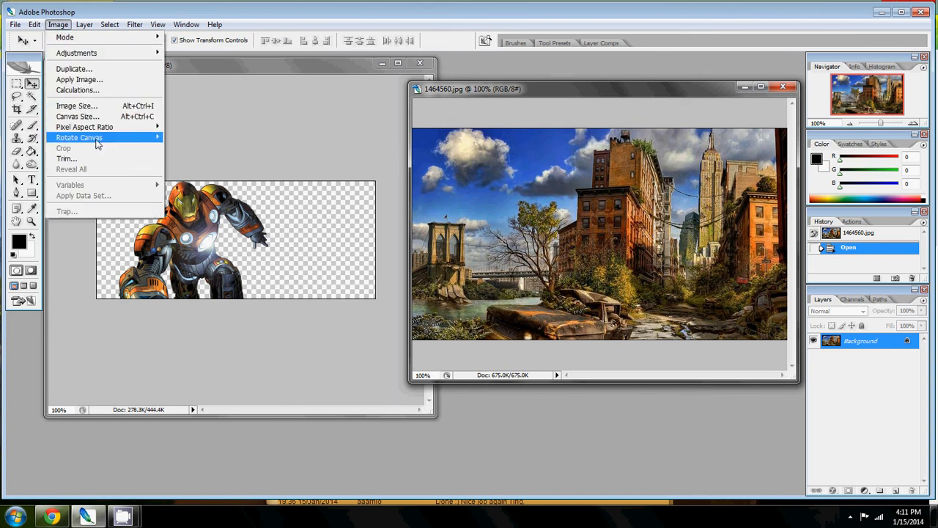
click(531, 90)
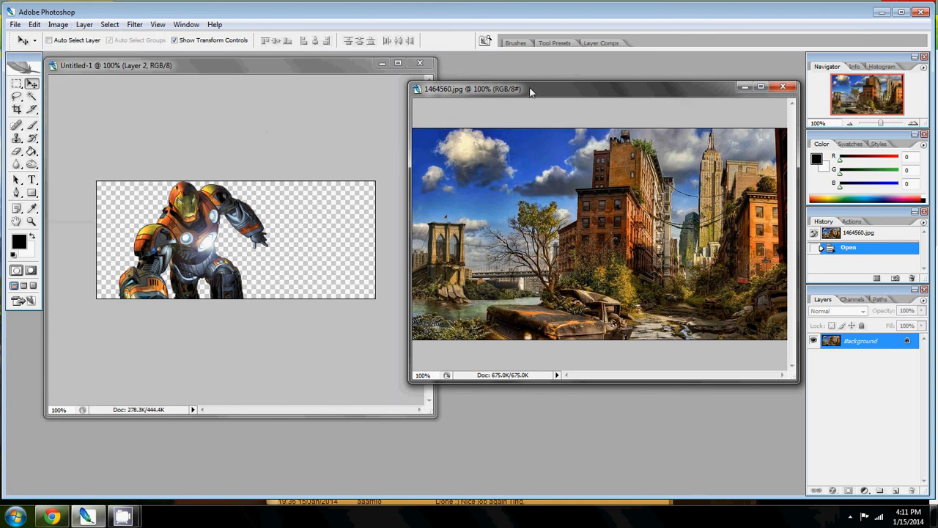
- Flip the canvas of the city image horizontally
click(59, 25)
mouse_move(102, 138)
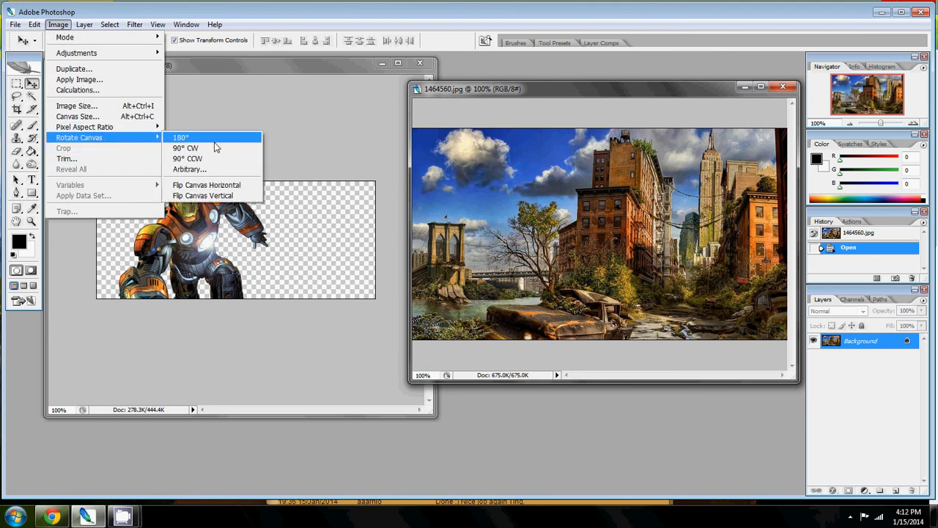
click(244, 186)
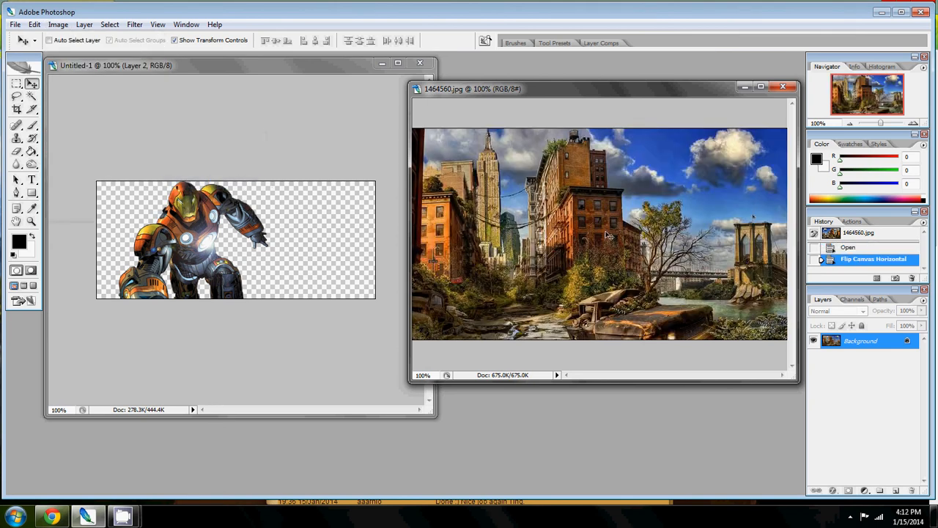
- Copy the flipped city image into the Iron Man document as a layer and close the source image without saving
drag(524, 228, 322, 231)
drag(241, 204, 244, 206)
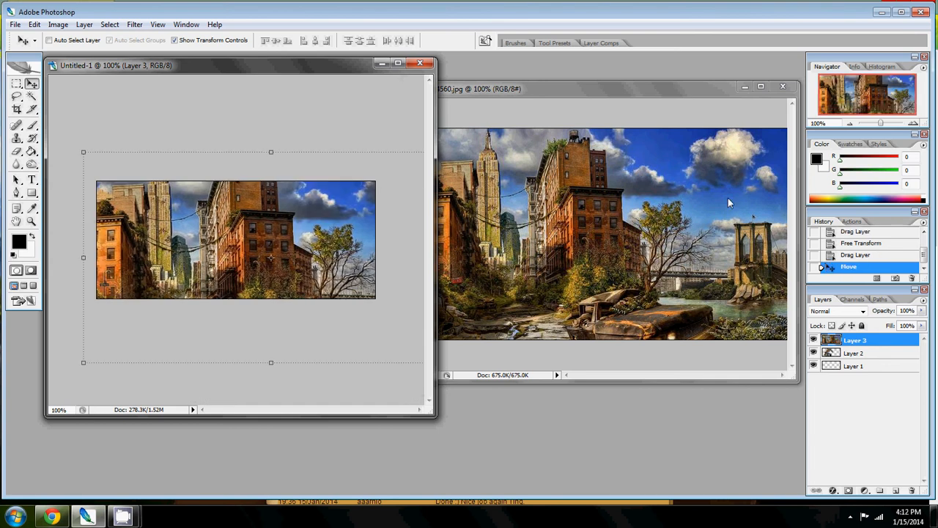
click(782, 86)
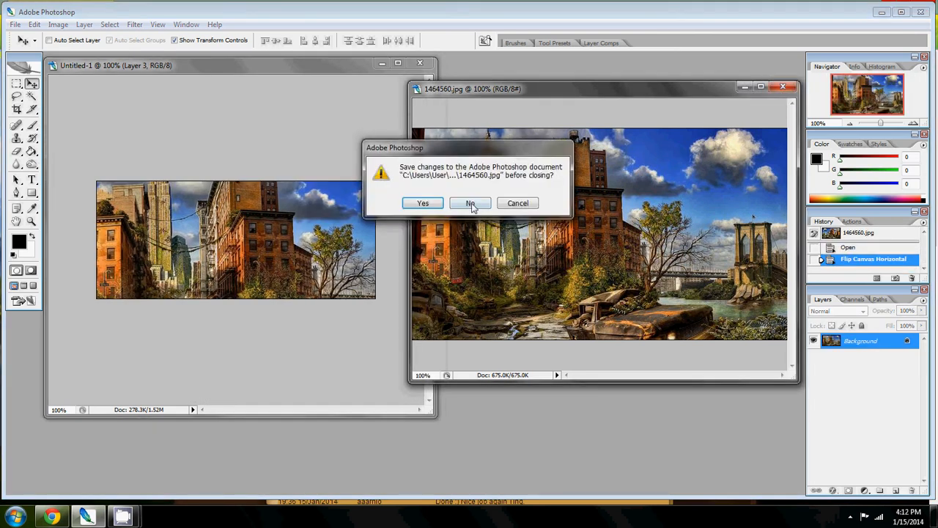
click(471, 203)
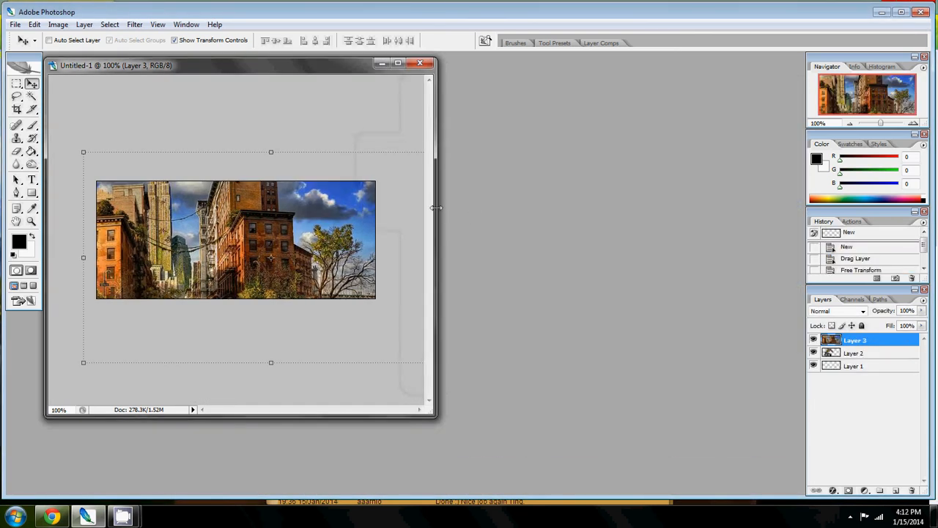
- Scale the city layer proportionally to about 78.6% and position it so that it covers the whole canvas
drag(436, 208, 700, 194)
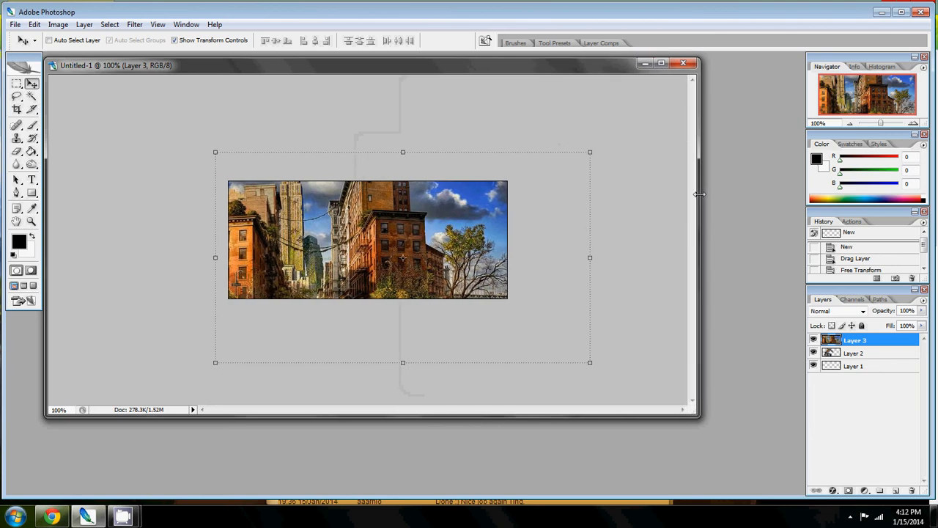
drag(387, 416, 379, 473)
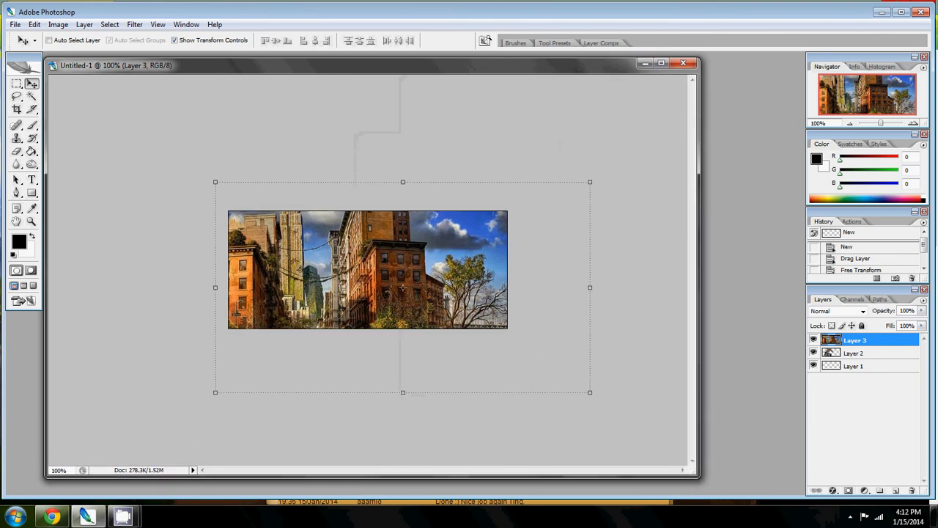
mouse_move(240, 192)
mouse_down()
mouse_move(199, 174)
mouse_move(252, 199)
mouse_up()
drag(335, 255, 280, 237)
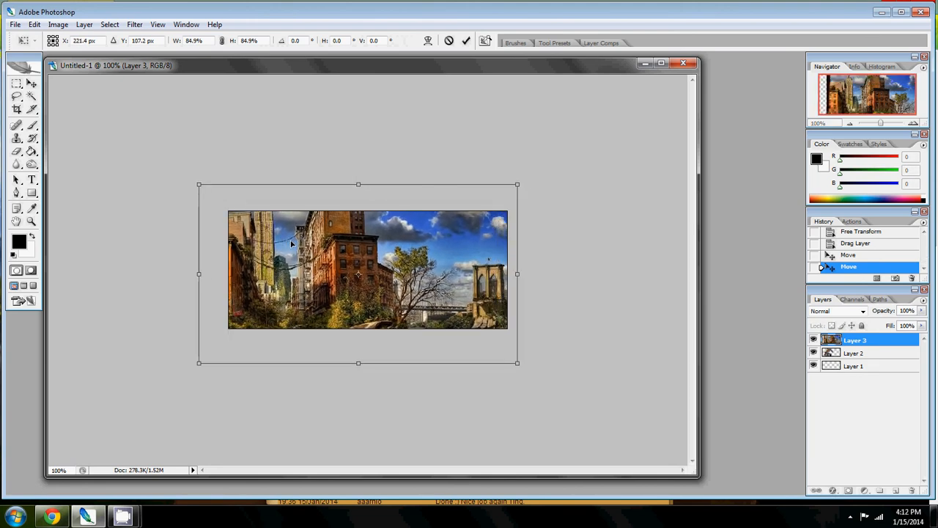
drag(201, 183, 223, 198)
drag(284, 259, 285, 240)
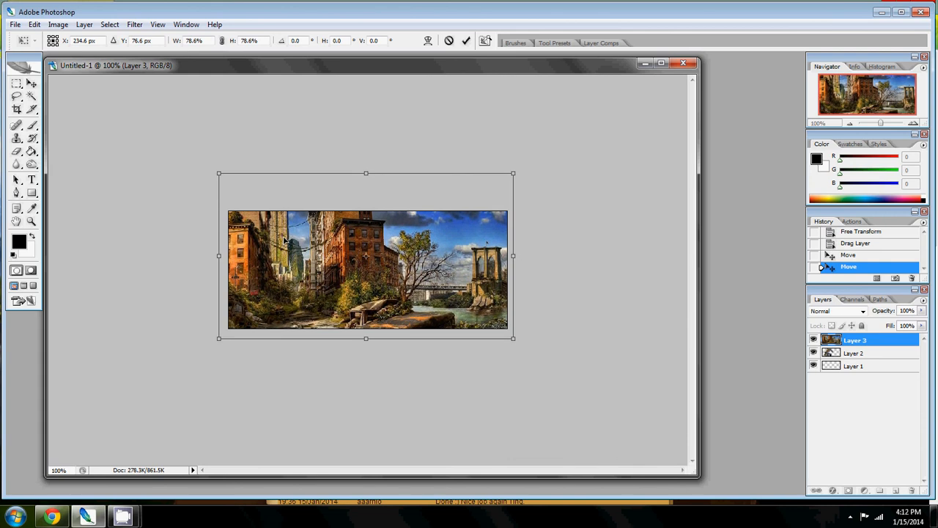
key(Return)
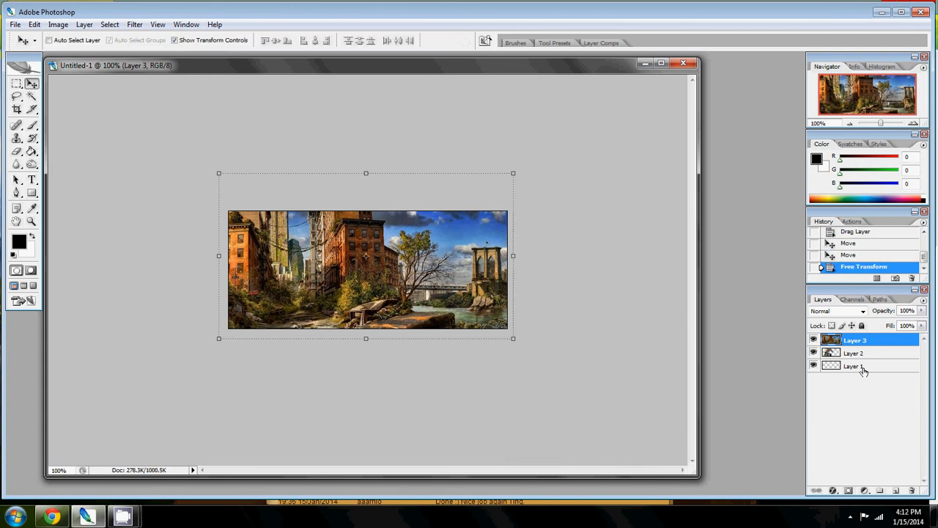
- Move the city layer beneath the Iron Man layer in the stacking order
drag(863, 343, 867, 357)
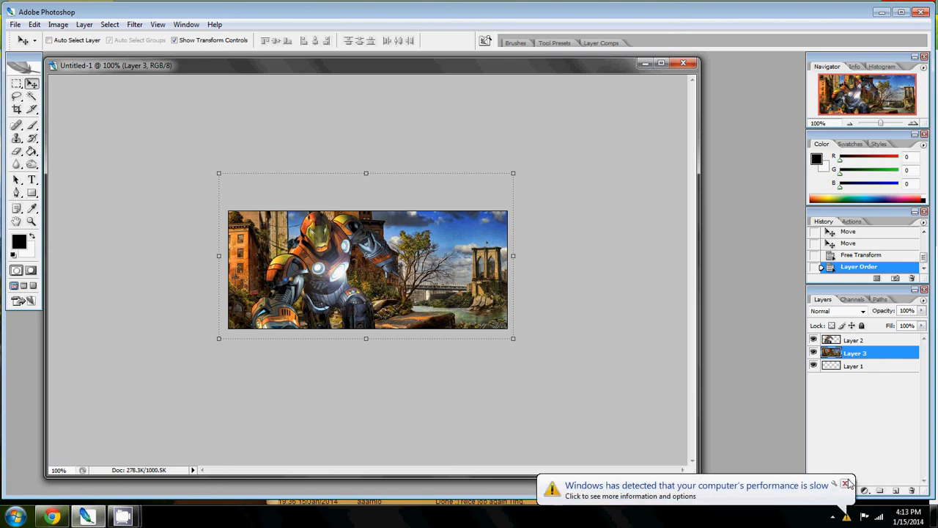
click(846, 484)
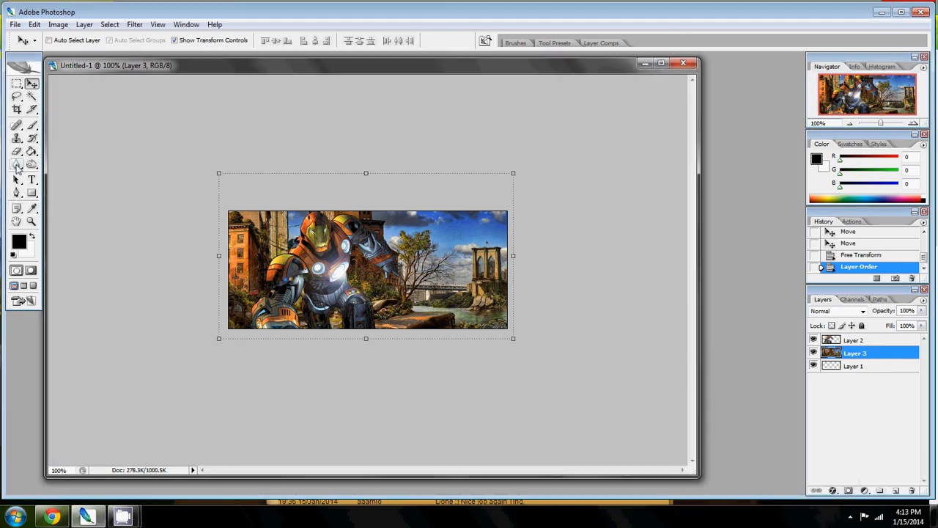
- Hide the Iron Man layer and blur the distant skyline between the buildings on the city layer at 51% strength
click(18, 167)
click(36, 168)
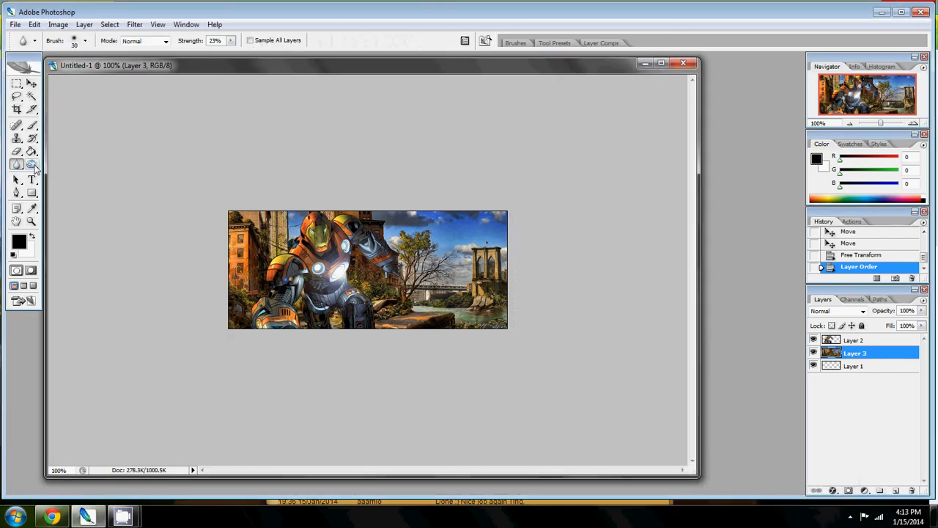
click(182, 156)
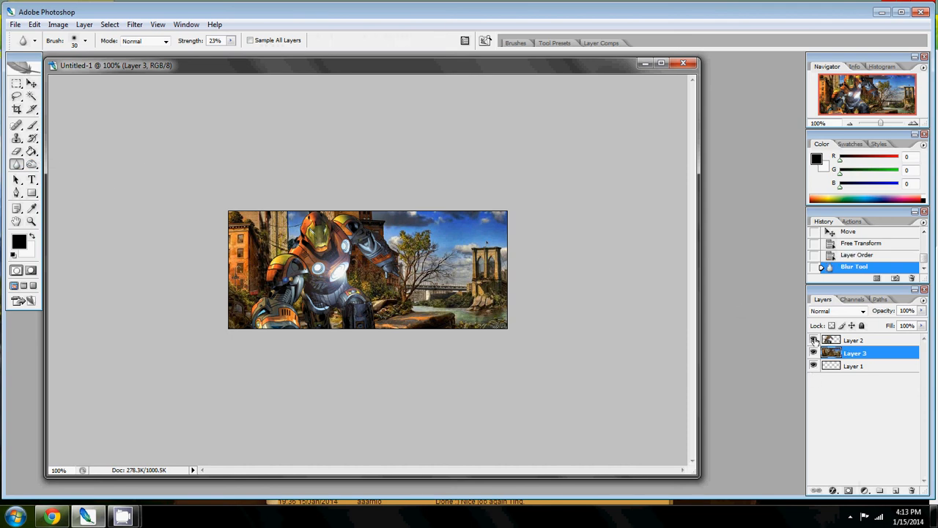
click(813, 340)
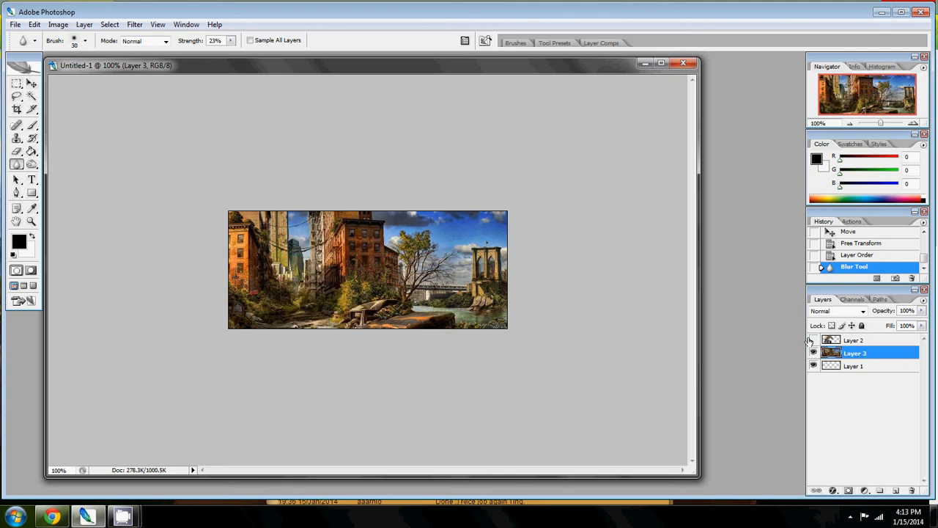
key(ctrl+plus)
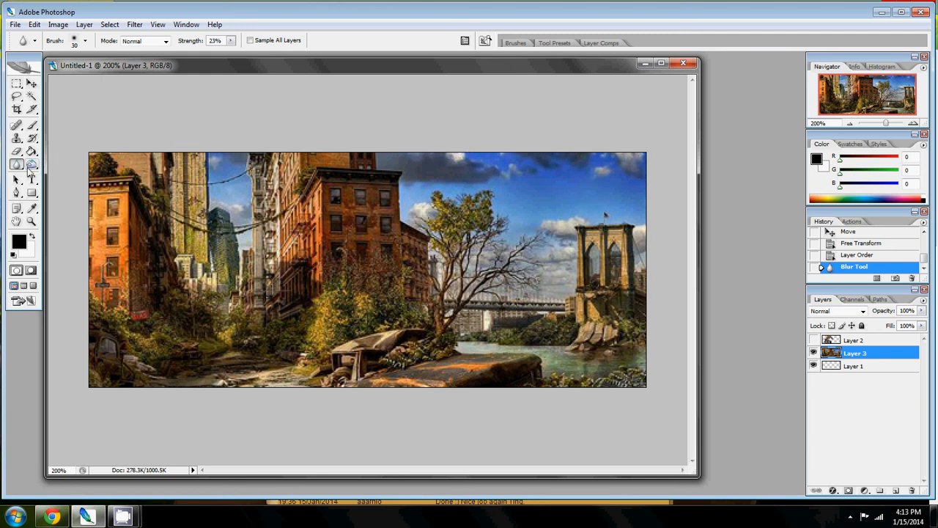
click(230, 42)
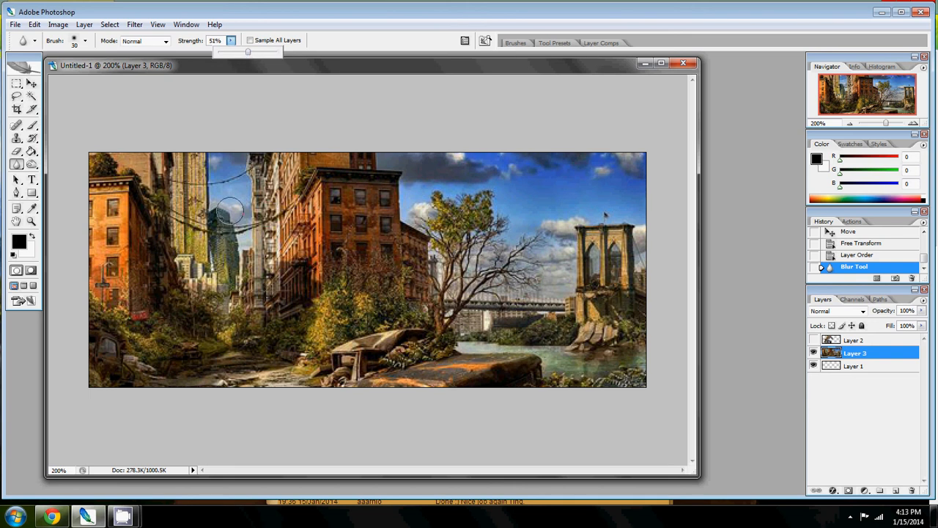
click(229, 183)
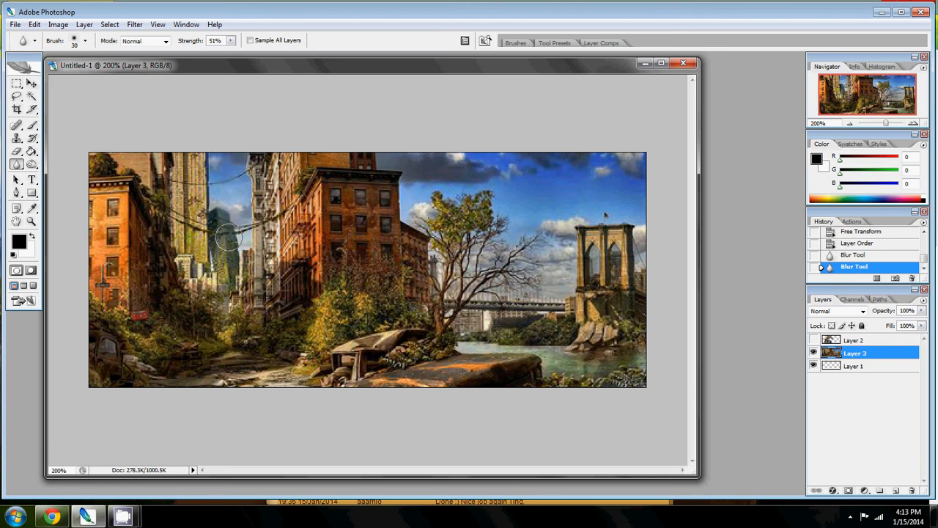
mouse_move(226, 156)
mouse_down()
mouse_move(242, 221)
mouse_move(233, 205)
mouse_move(236, 249)
mouse_up()
mouse_move(217, 209)
mouse_down()
mouse_move(227, 302)
mouse_move(223, 232)
mouse_move(229, 287)
mouse_move(236, 241)
mouse_move(236, 311)
mouse_move(233, 323)
mouse_move(225, 302)
mouse_move(226, 324)
mouse_move(242, 205)
mouse_up()
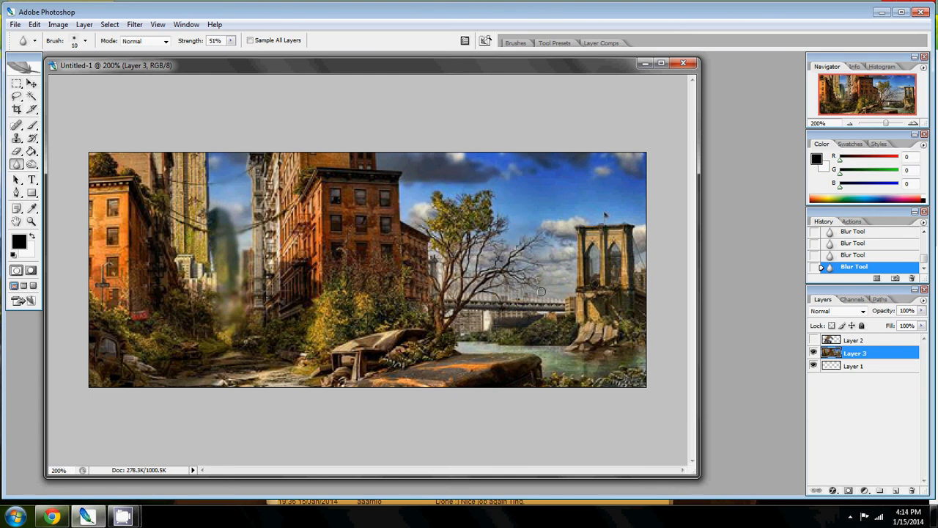
- Blur the tall background towers, the far riverbank and the bridge tower with a 40-pixel brush at 22% strength
key(bracketright)
key(bracketright)
click(230, 41)
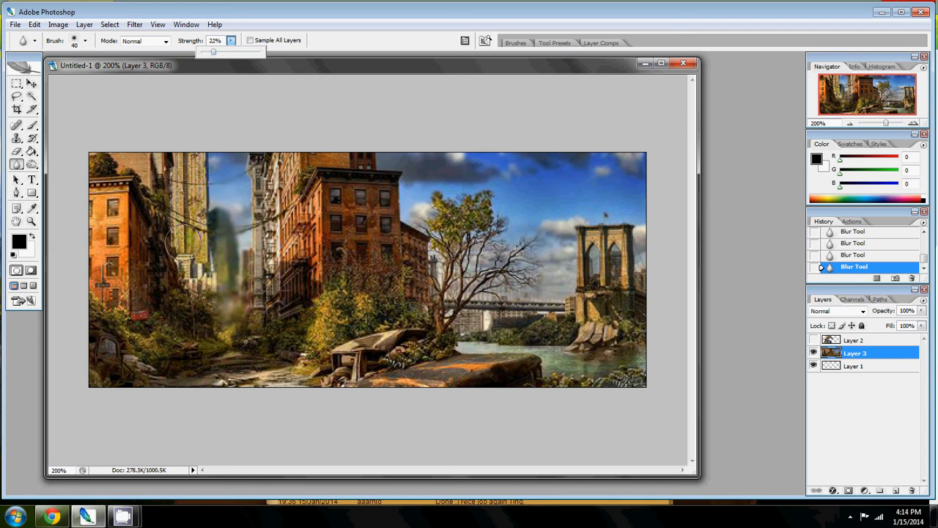
click(194, 158)
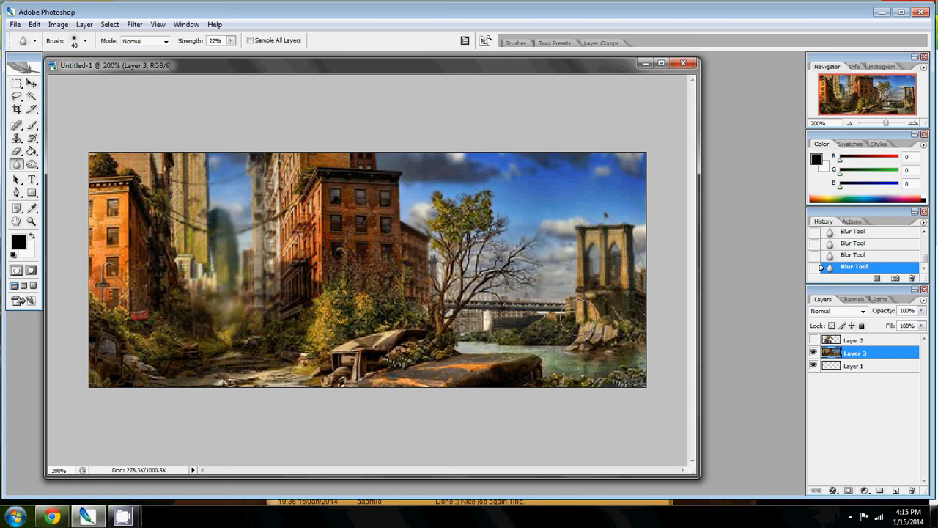
mouse_move(538, 324)
mouse_down()
mouse_move(461, 319)
mouse_move(541, 316)
mouse_up()
mouse_move(606, 316)
mouse_down()
mouse_move(599, 274)
mouse_move(626, 322)
mouse_move(536, 309)
mouse_move(472, 314)
mouse_move(627, 316)
mouse_move(621, 258)
mouse_up()
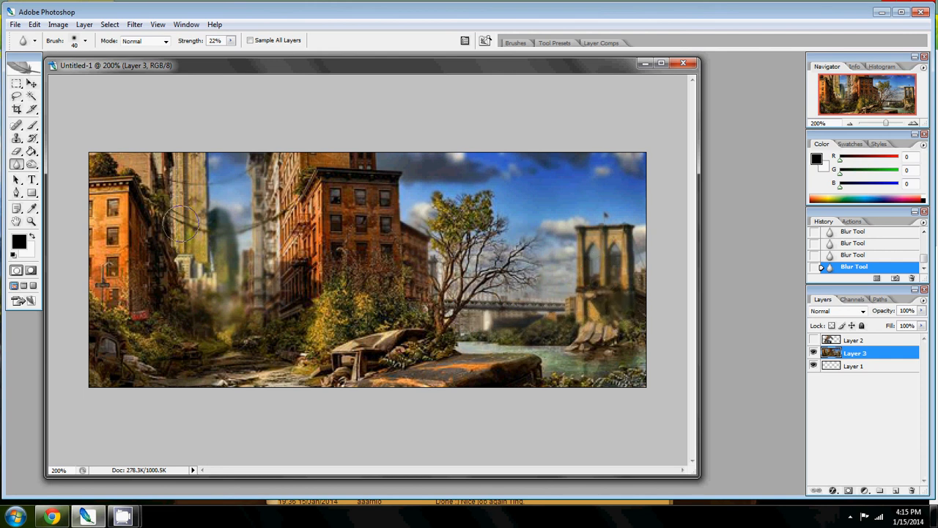
- Lightly blur the nearer brick buildings, bushes and tree of the city layer with the Blur tool at 11% strength
click(17, 167)
click(230, 41)
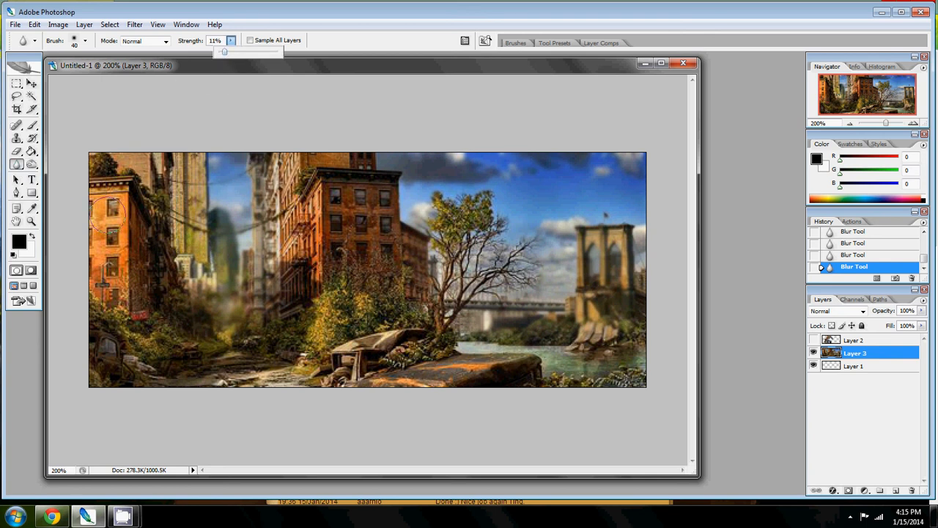
mouse_move(104, 162)
mouse_down()
mouse_move(99, 330)
mouse_move(120, 170)
mouse_move(117, 275)
mouse_move(131, 160)
mouse_move(152, 303)
mouse_move(168, 288)
mouse_move(172, 303)
mouse_move(224, 296)
mouse_move(281, 149)
mouse_move(300, 275)
mouse_move(309, 258)
mouse_move(342, 272)
mouse_move(348, 204)
mouse_move(389, 348)
mouse_move(358, 184)
mouse_move(401, 279)
mouse_move(383, 281)
mouse_move(384, 321)
mouse_move(313, 301)
mouse_move(337, 307)
mouse_move(339, 318)
mouse_move(412, 320)
mouse_move(289, 338)
mouse_move(170, 335)
mouse_move(88, 309)
mouse_move(126, 327)
mouse_move(163, 321)
mouse_move(445, 242)
mouse_move(466, 210)
mouse_move(438, 227)
mouse_move(462, 297)
mouse_move(448, 326)
mouse_up()
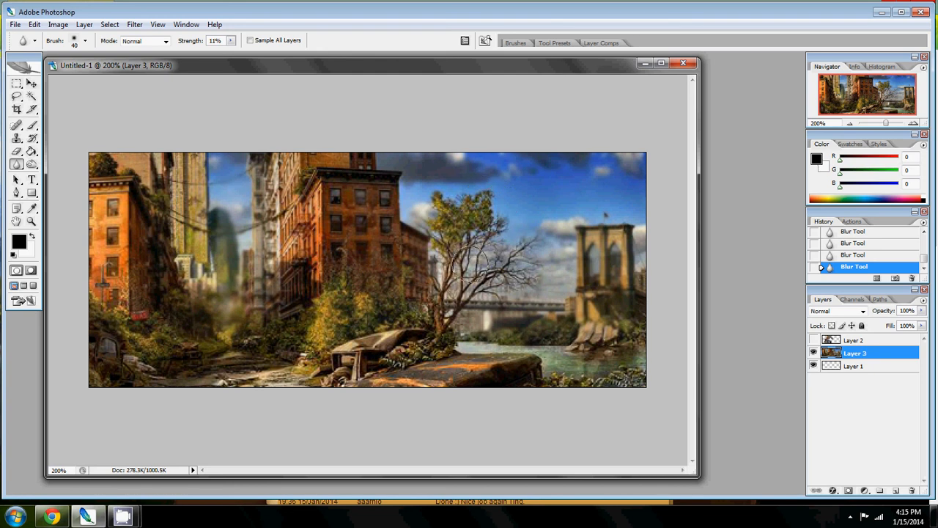
- Sharpen the foreground along the lower edge of the city layer at 21% strength and show the Iron Man layer again
click(16, 164)
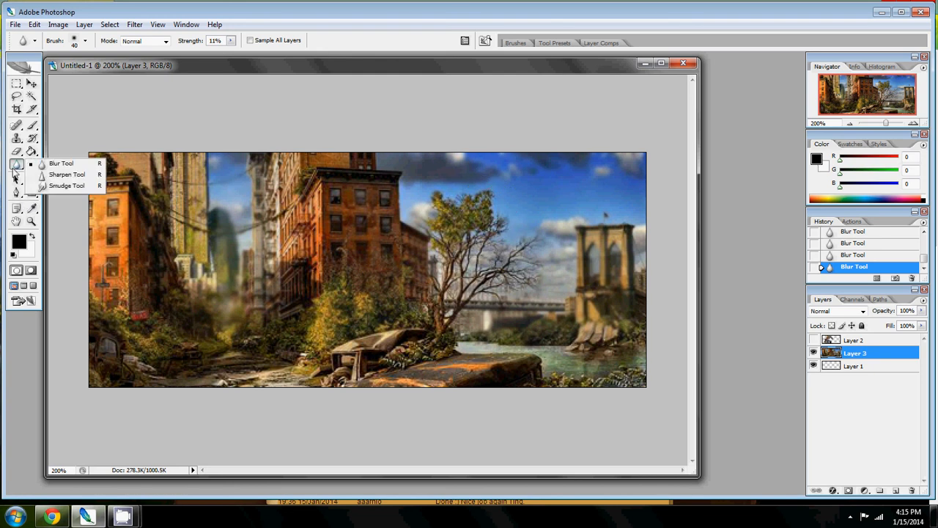
click(66, 174)
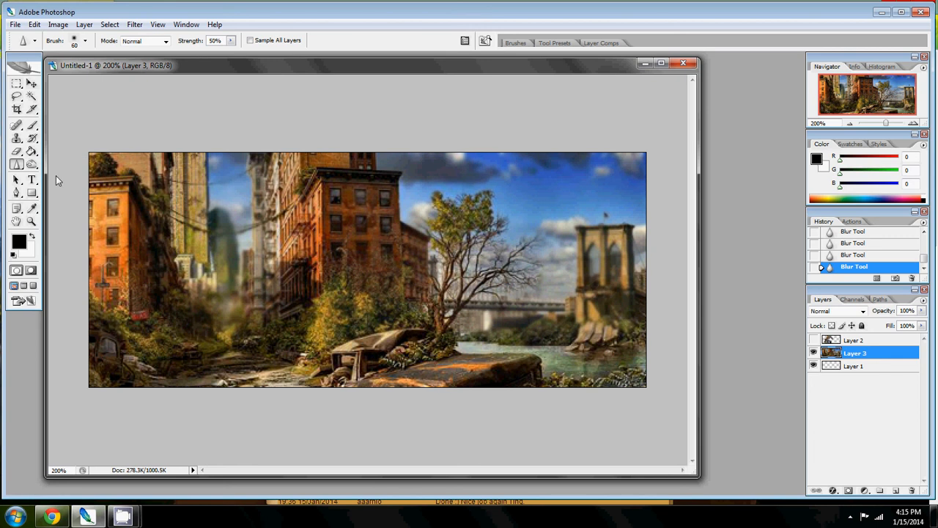
click(230, 41)
drag(220, 56, 219, 55)
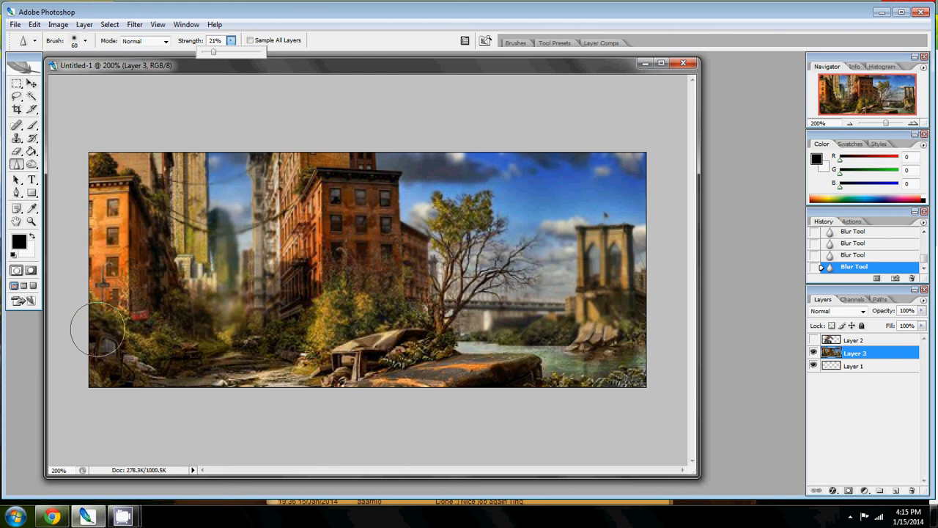
mouse_move(99, 330)
mouse_down()
mouse_move(201, 386)
mouse_move(123, 360)
mouse_move(297, 392)
mouse_move(236, 386)
mouse_move(357, 398)
mouse_move(375, 396)
mouse_move(350, 380)
mouse_move(360, 372)
mouse_move(494, 386)
mouse_move(516, 368)
mouse_move(650, 387)
mouse_move(622, 398)
mouse_up()
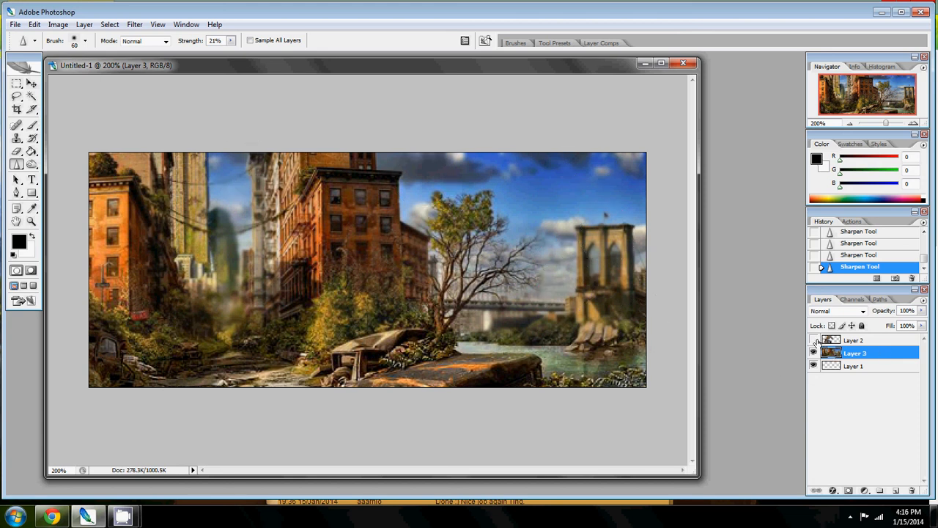
key(ctrl+minus)
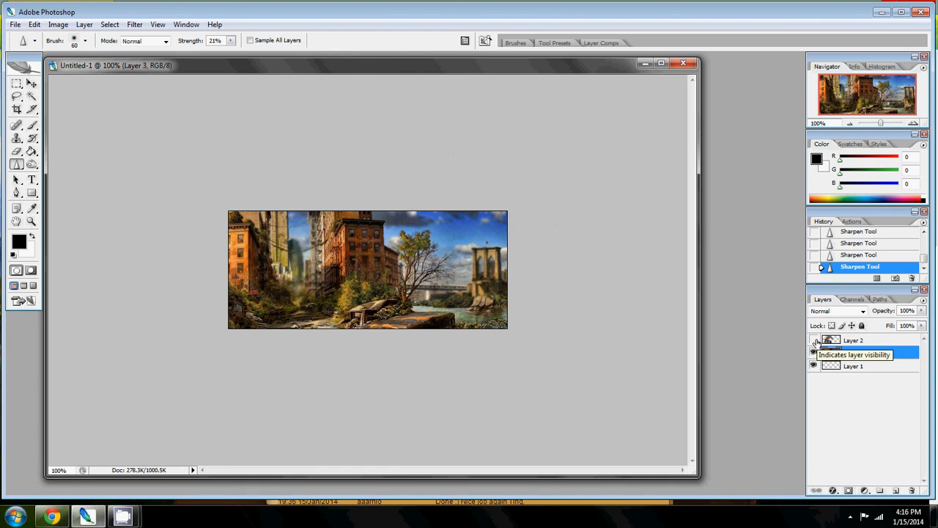
click(815, 341)
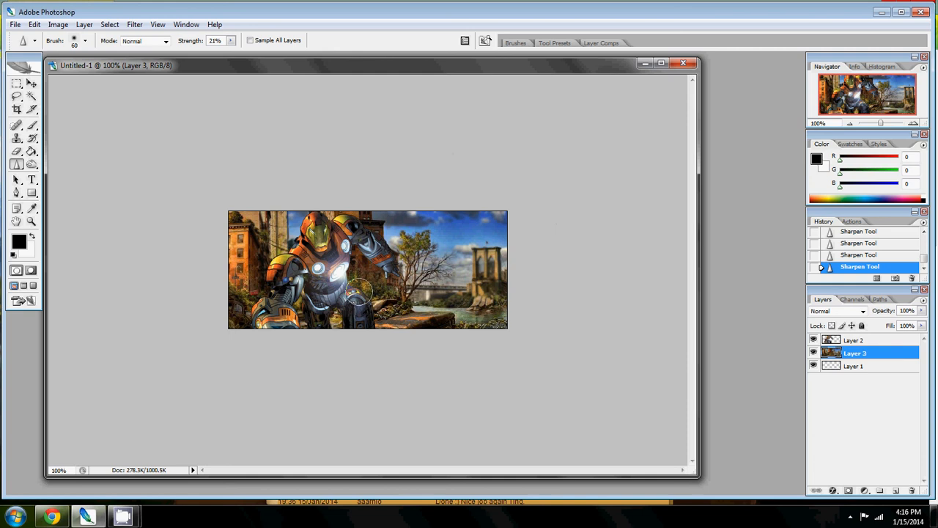
- Blur Iron Man's outstretched arm and far shoulder on Layer 2 at 22% strength, enlarging the brush to 50 pixels
drag(18, 166, 51, 161)
key(ctrl+plus)
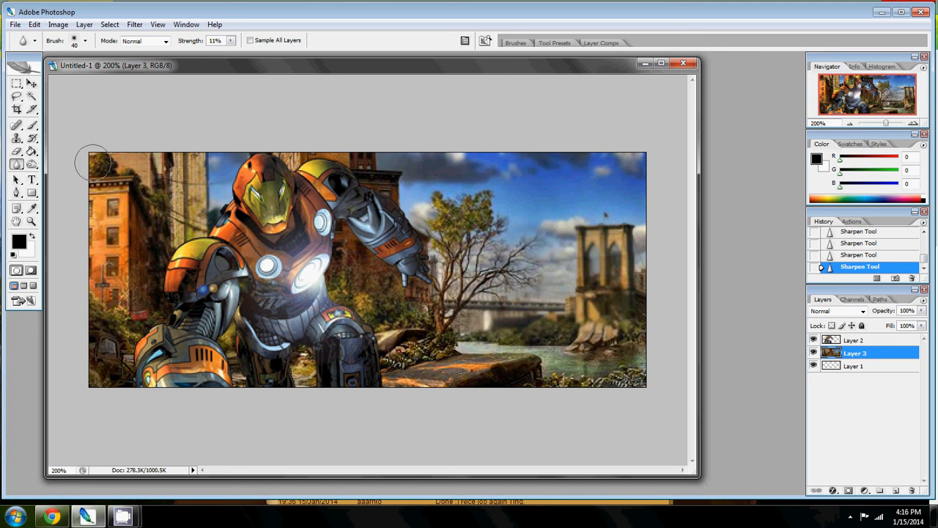
click(231, 41)
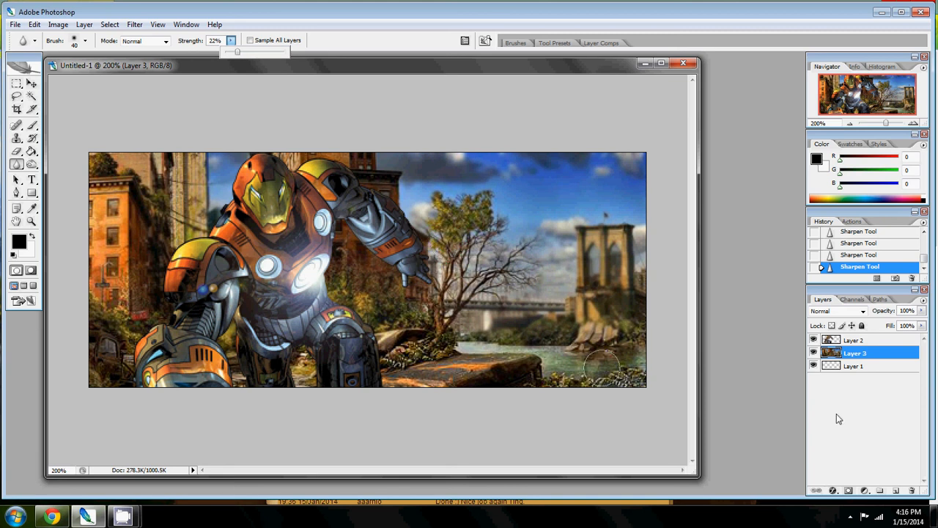
click(883, 342)
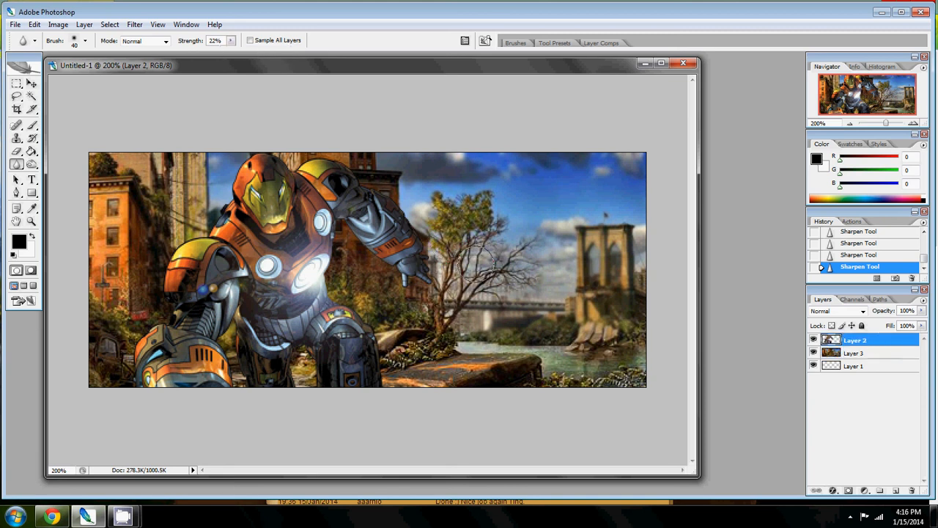
key(bracketleft)
key(bracketleft)
click(352, 231)
key(bracketright)
key(bracketright)
key(bracketright)
key(bracketright)
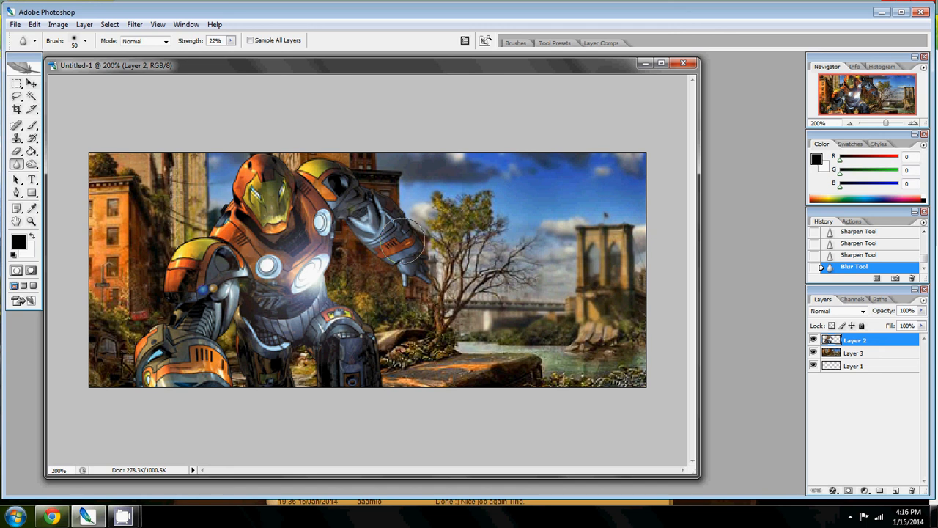
mouse_move(403, 249)
mouse_down()
mouse_move(354, 205)
mouse_move(380, 211)
mouse_move(339, 155)
mouse_move(280, 150)
mouse_up()
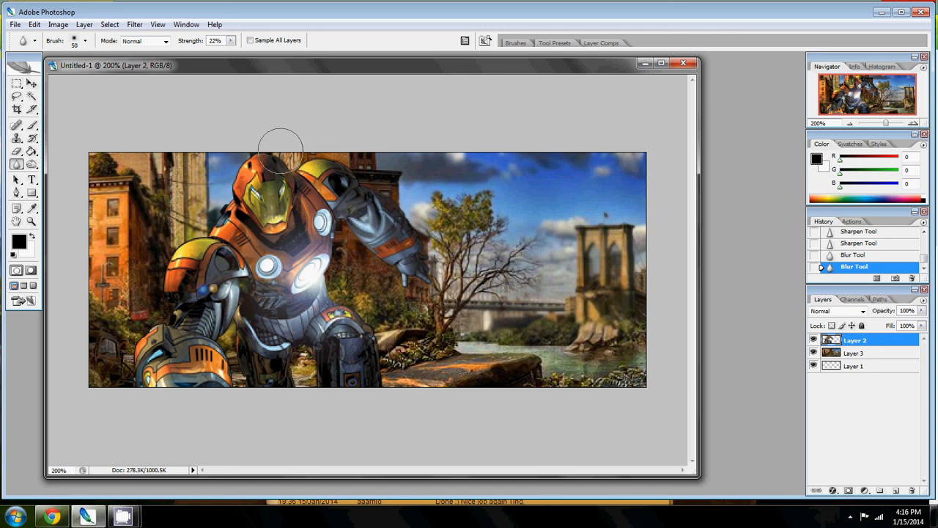
- Blur the edges around Iron Man's lower body and his rear leg, using brush sizes of 20 and 40 pixels
key(bracketleft)
key(bracketleft)
key(bracketleft)
drag(133, 389, 135, 388)
drag(229, 374, 235, 387)
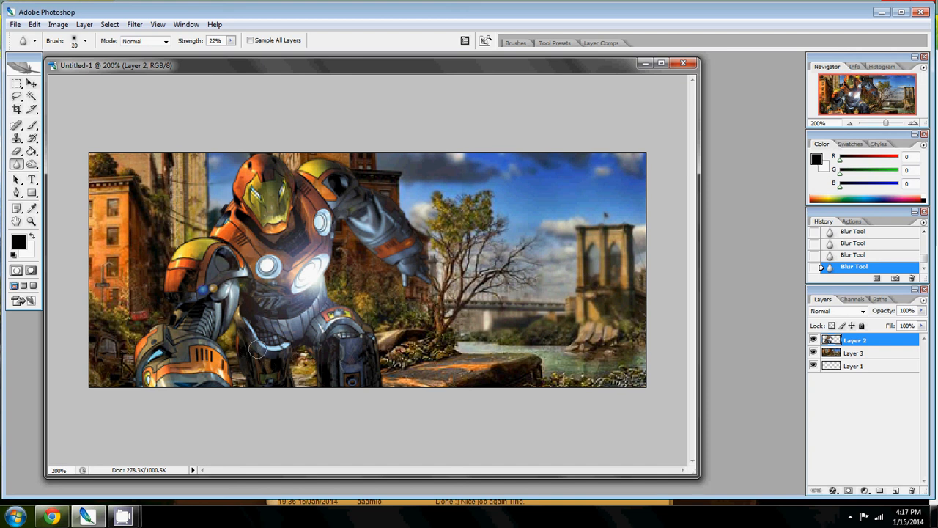
key(bracketright)
key(bracketright)
- Sharpen Iron Man's front fist, near shoulder, chest and front leg with a 60-pixel Sharpen tool brush at 21% strength
click(19, 170)
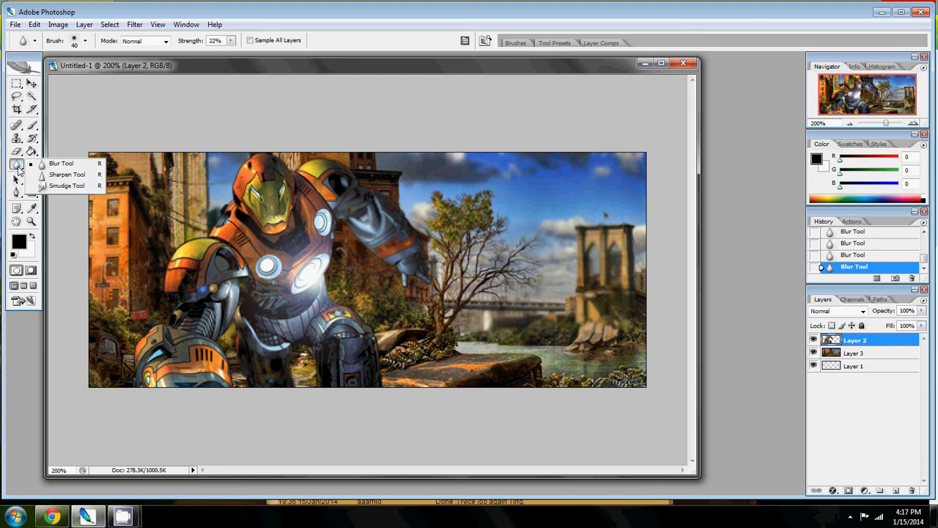
click(69, 176)
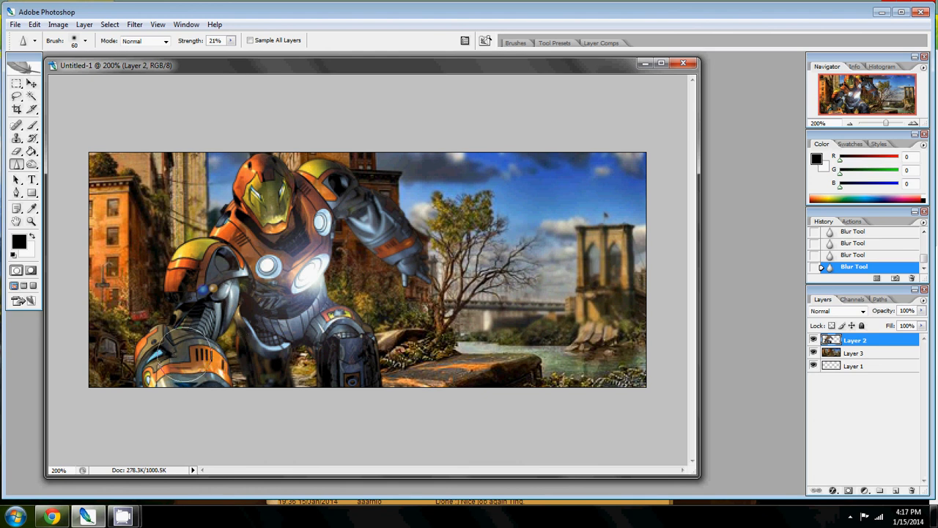
mouse_move(184, 355)
mouse_down()
mouse_move(202, 362)
mouse_move(205, 383)
mouse_up()
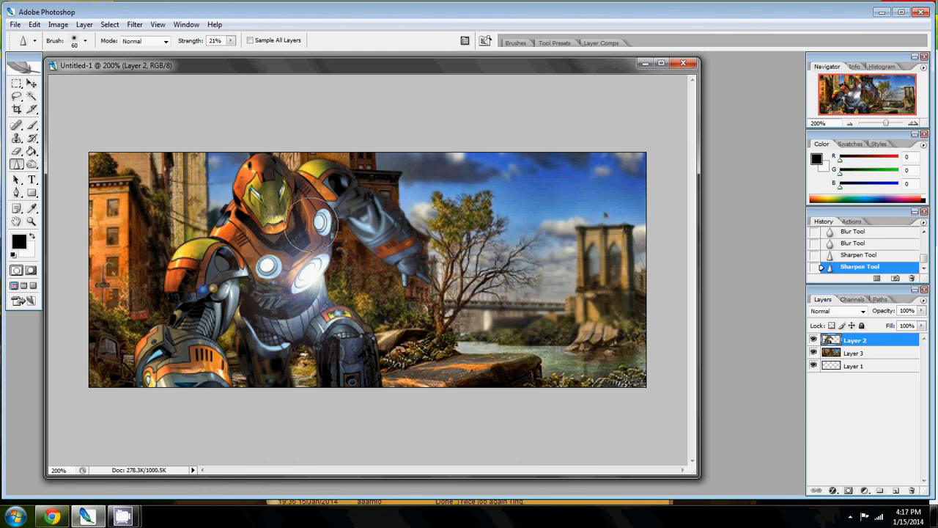
drag(198, 269, 188, 274)
mouse_move(188, 274)
mouse_down()
mouse_move(291, 280)
mouse_move(312, 231)
mouse_up()
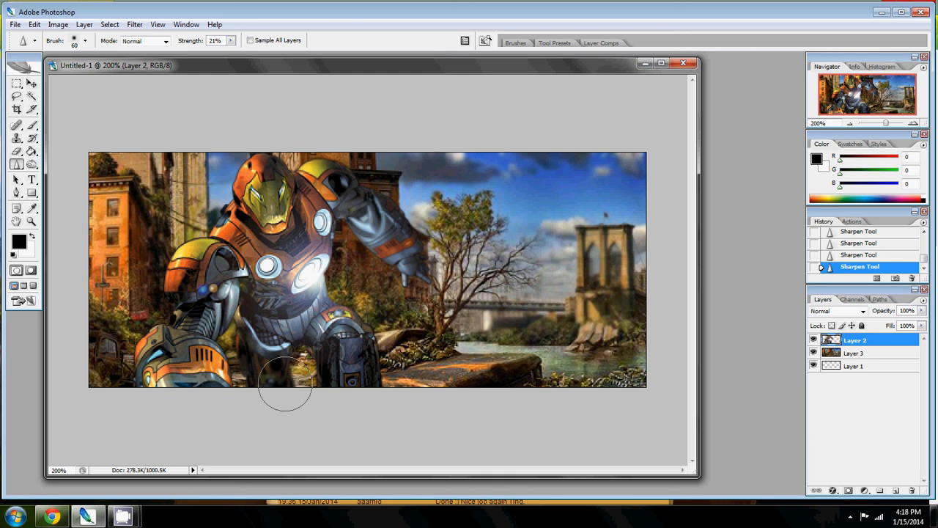
key(Return)
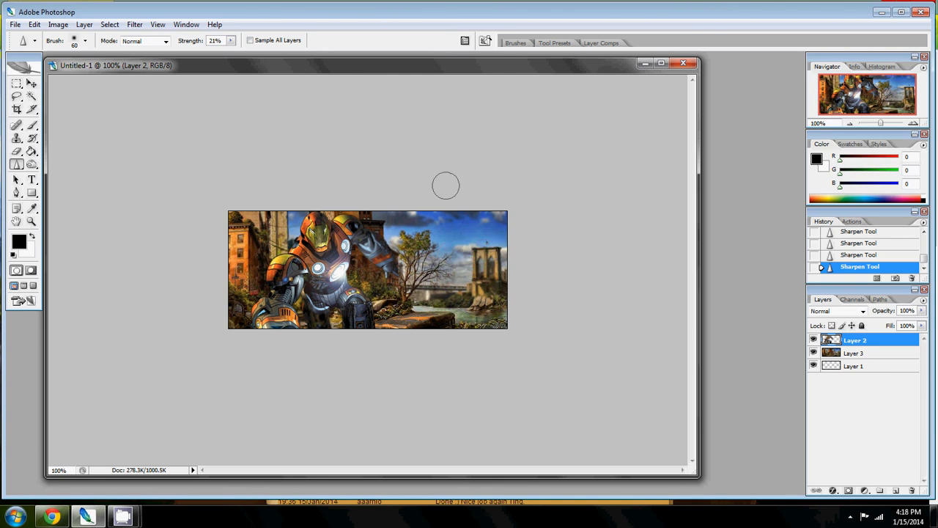
drag(325, 71, 332, 70)
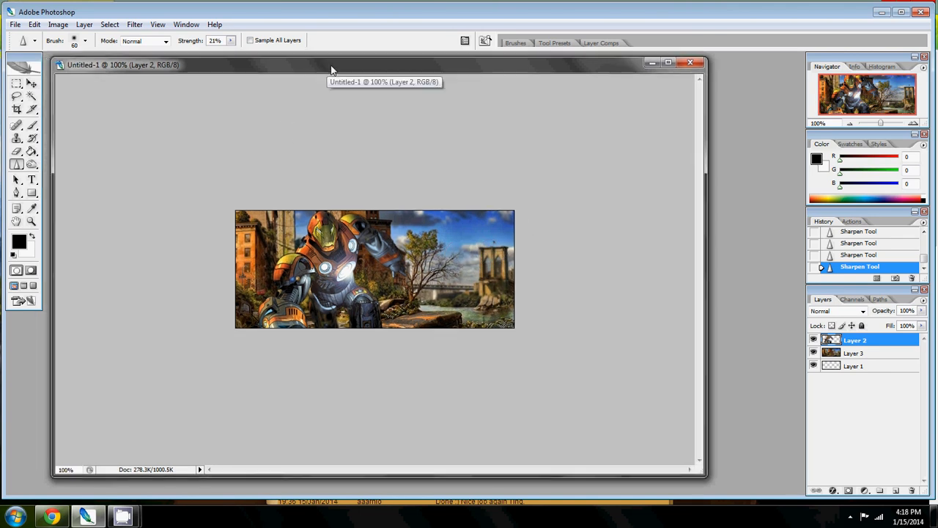
mouse_move(124, 517)
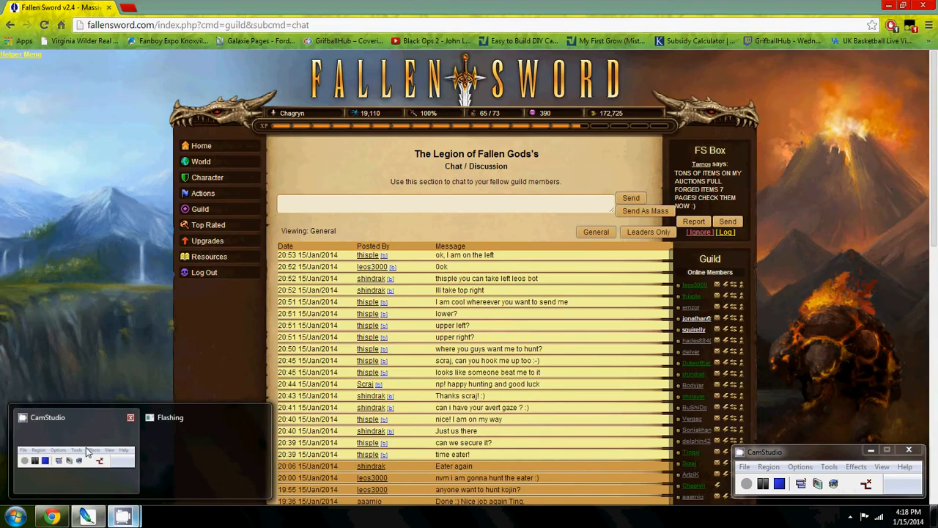
click(83, 444)
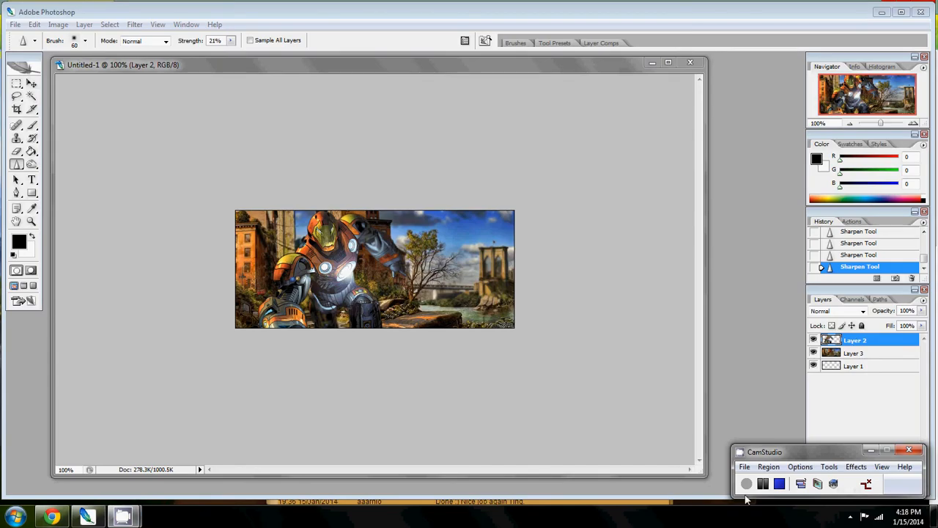